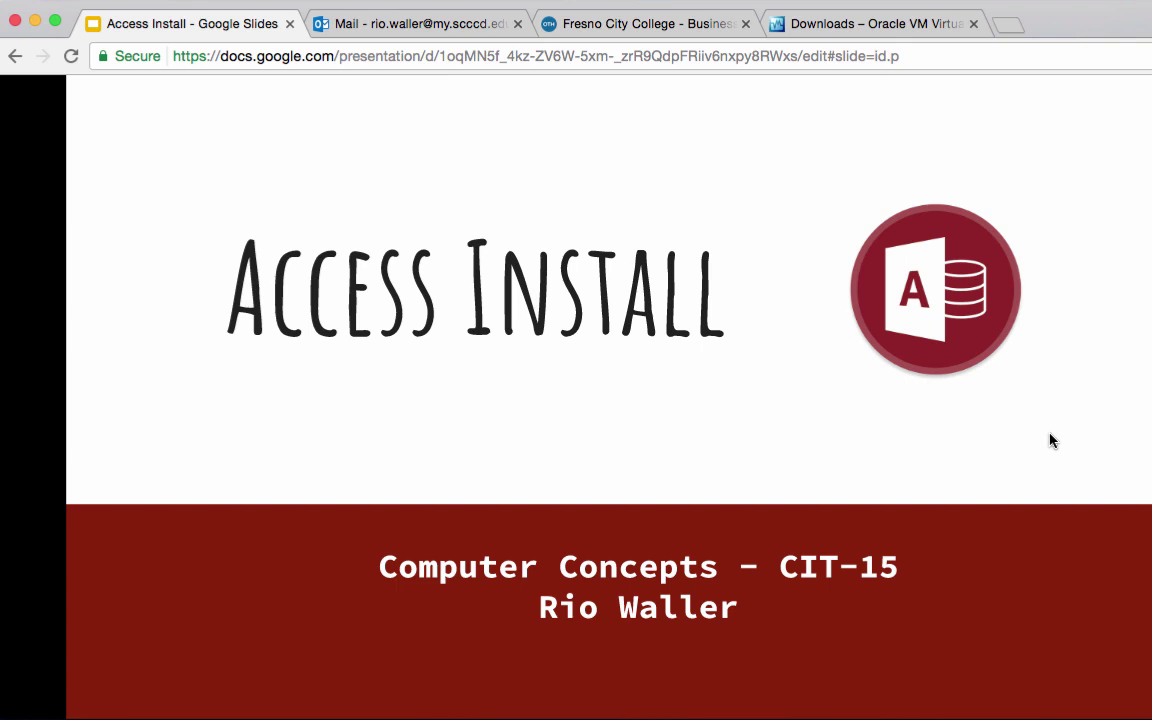
- Advance the presentation to the Windows OS slide and review the WebStore Account Information message in Outlook's Junk Email folder
key(Right)
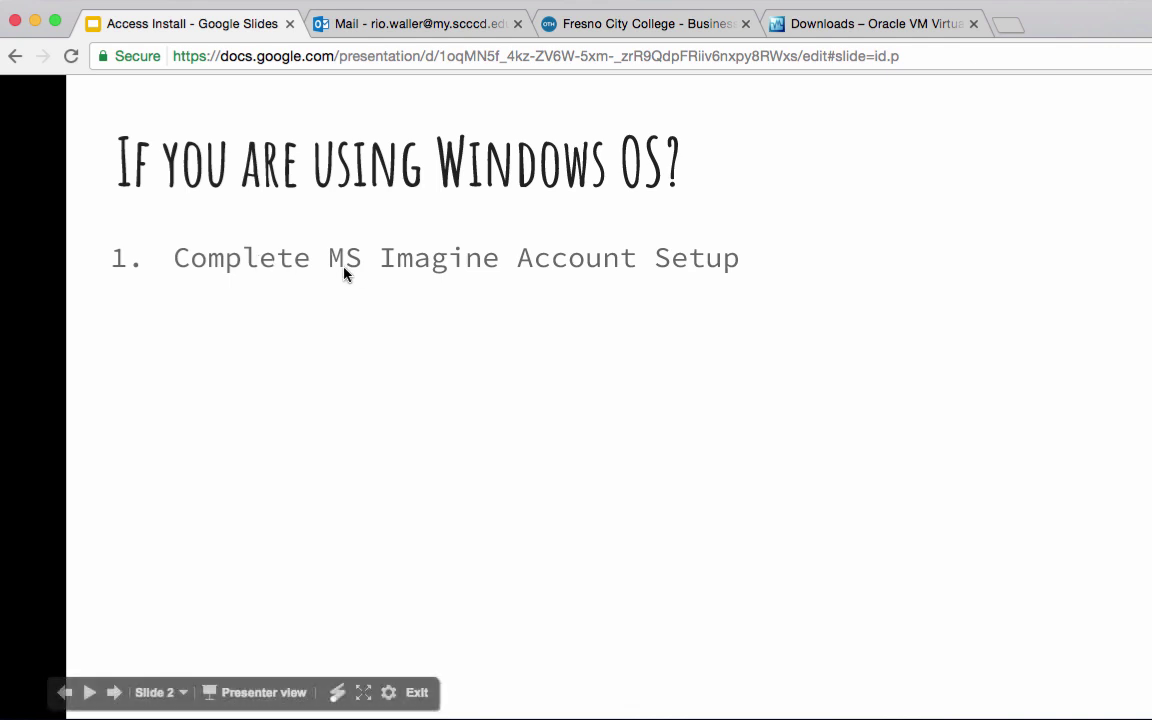
click(380, 25)
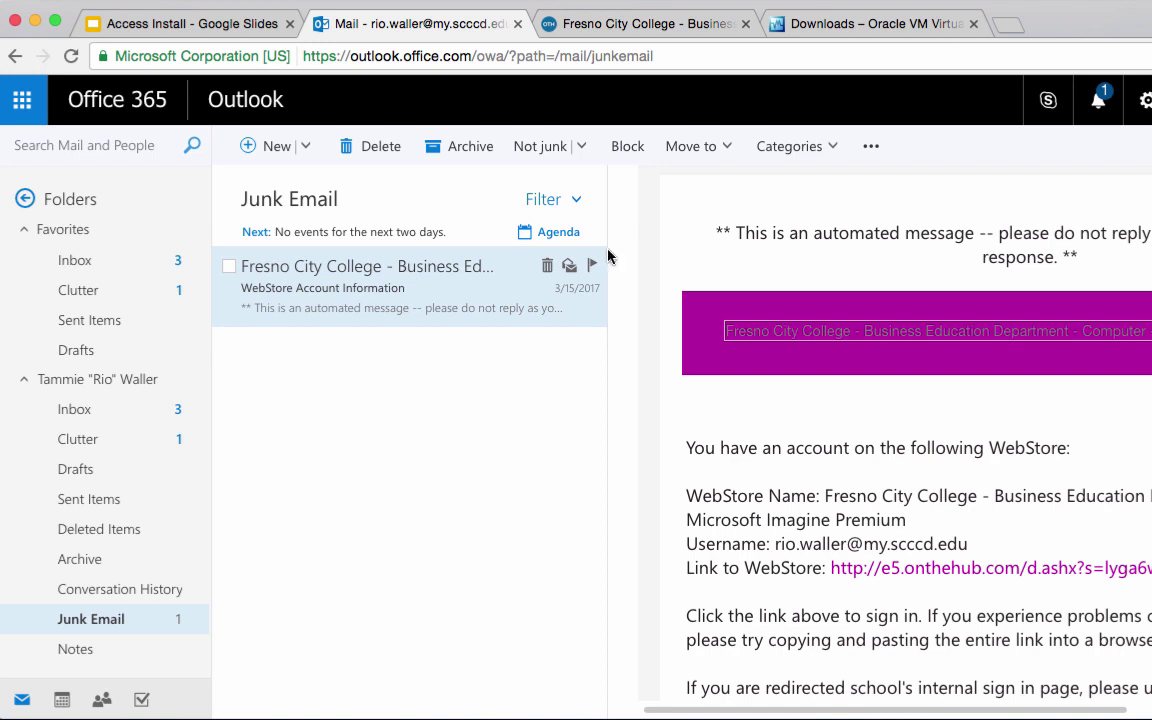
drag(609, 214, 851, 252)
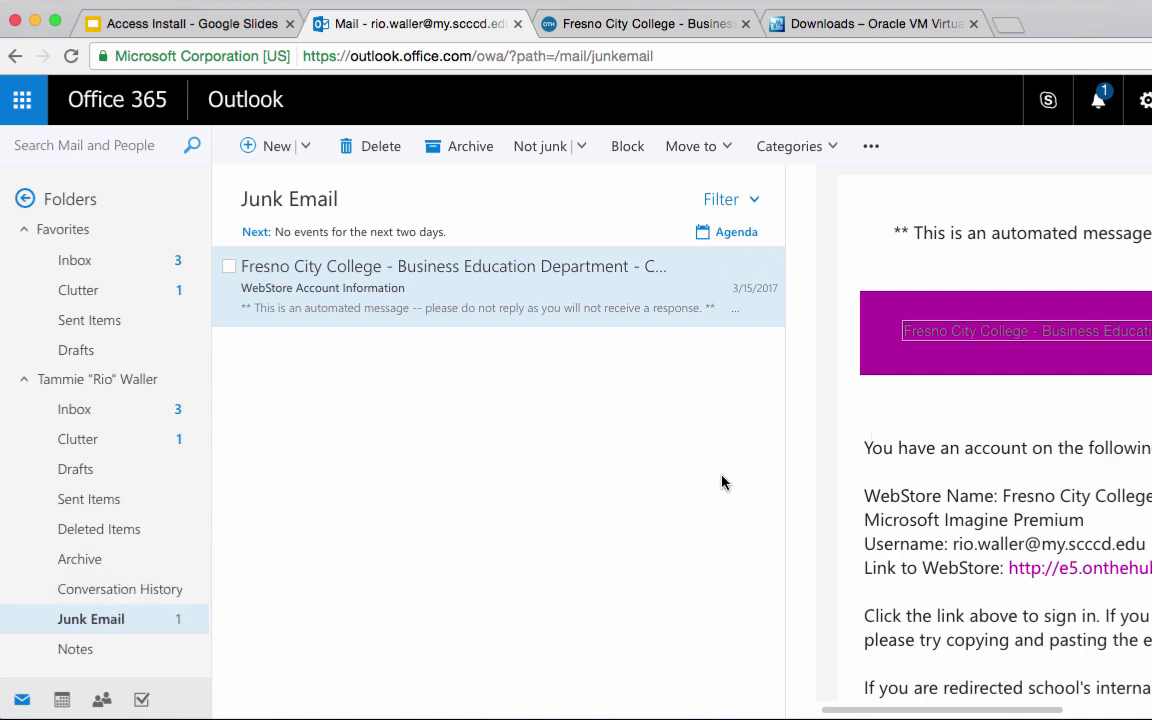
drag(787, 545, 560, 540)
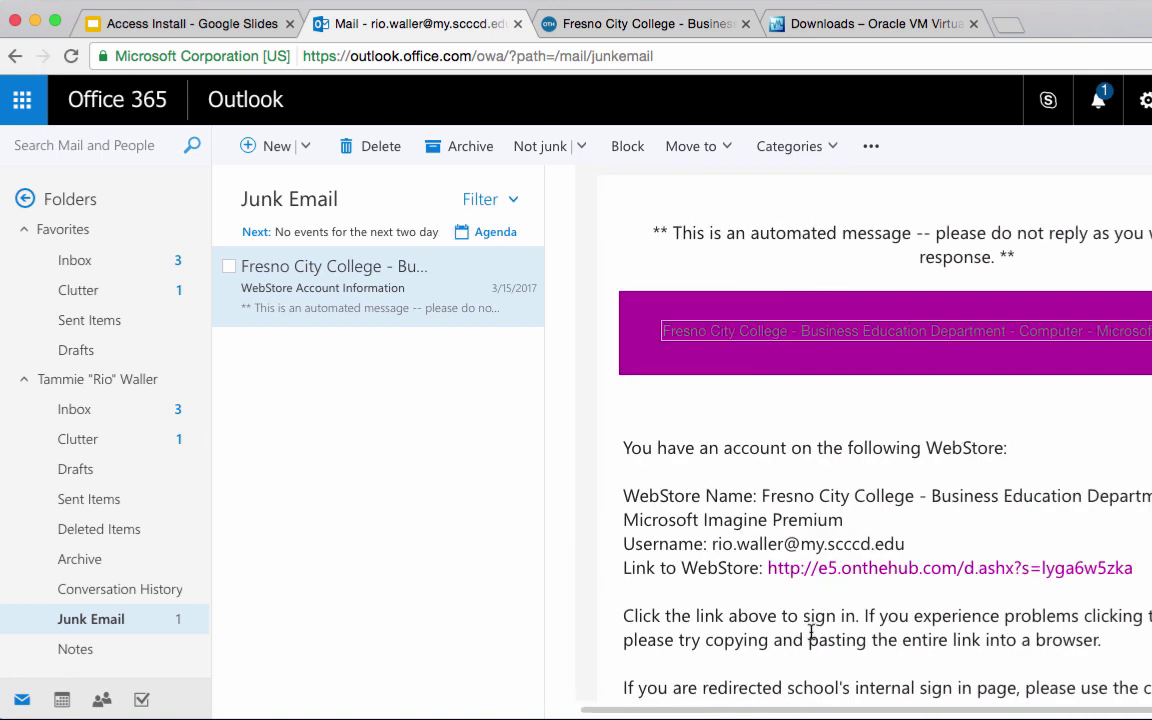
scroll(880, 430, down, 5)
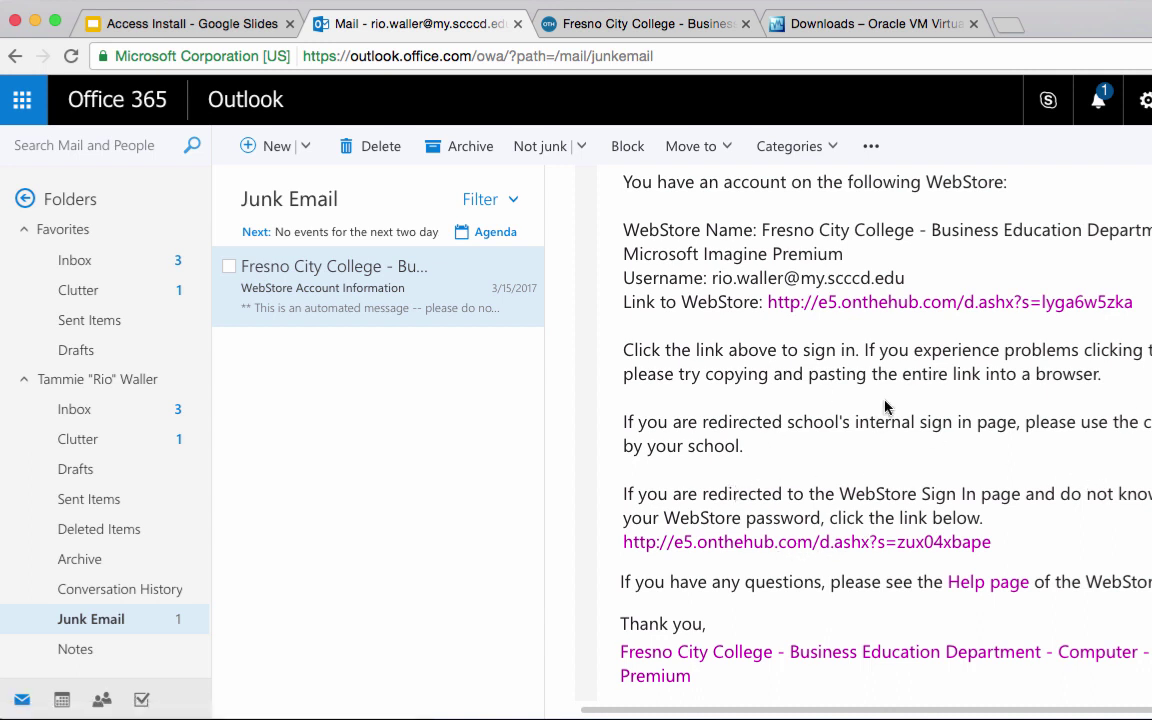
scroll(860, 400, up, 4)
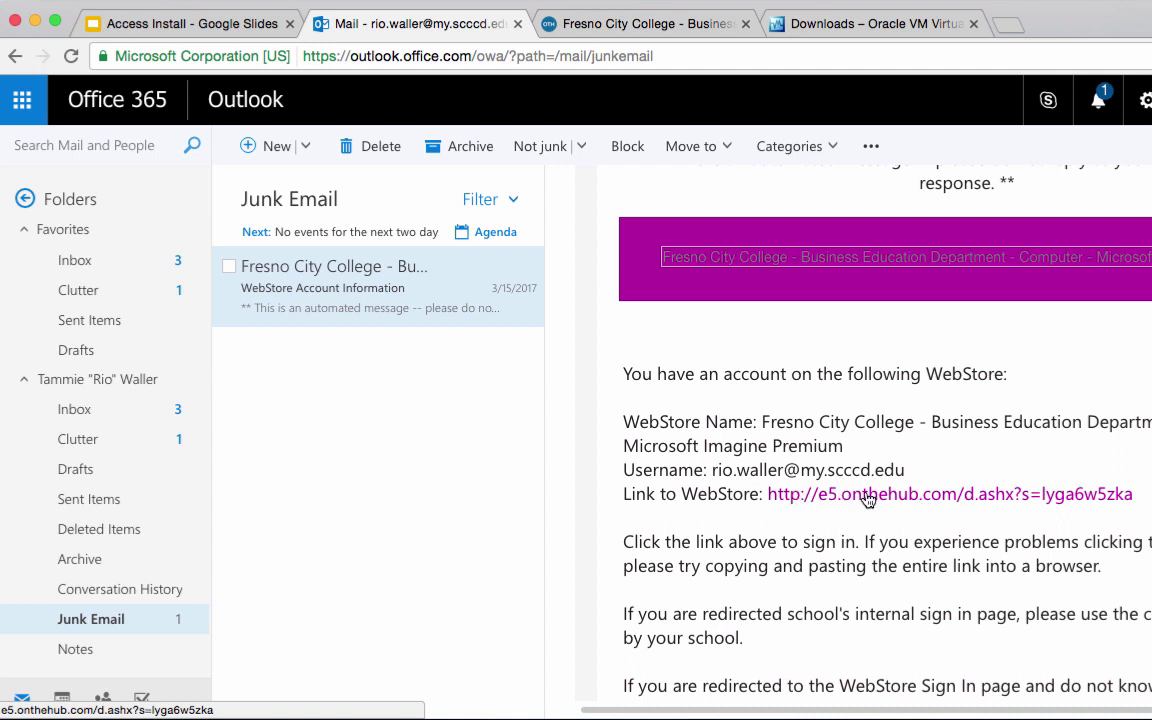
scroll(860, 430, down, 2)
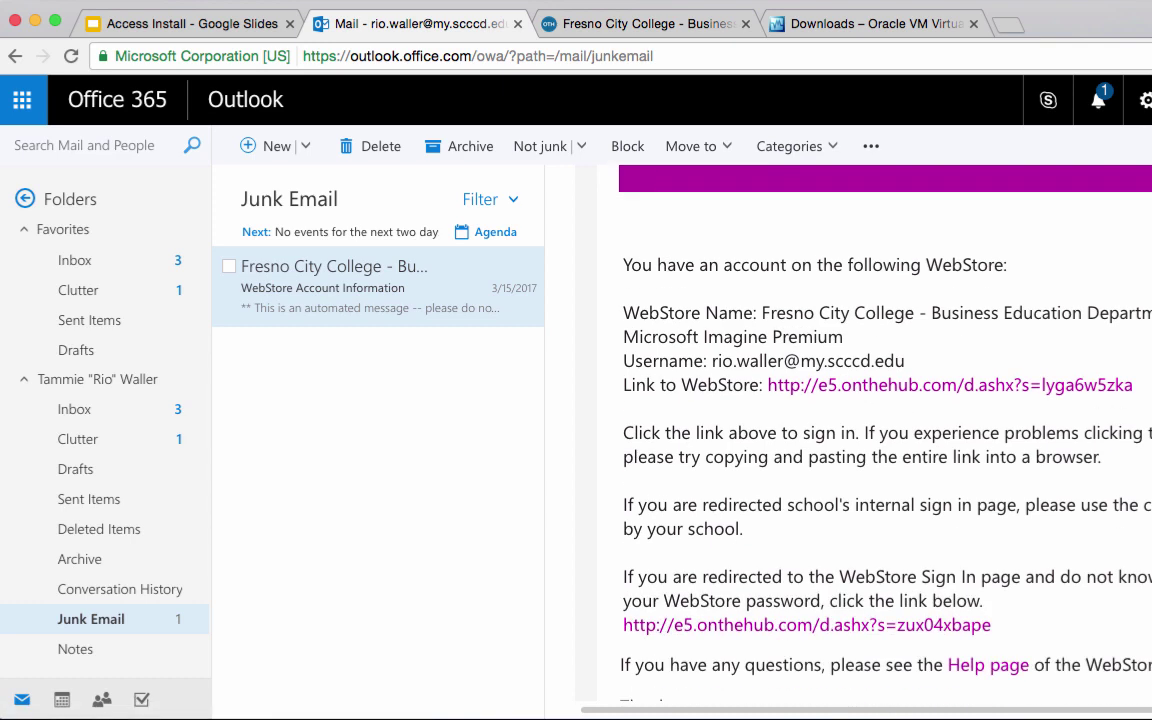
scroll(860, 430, up, 5)
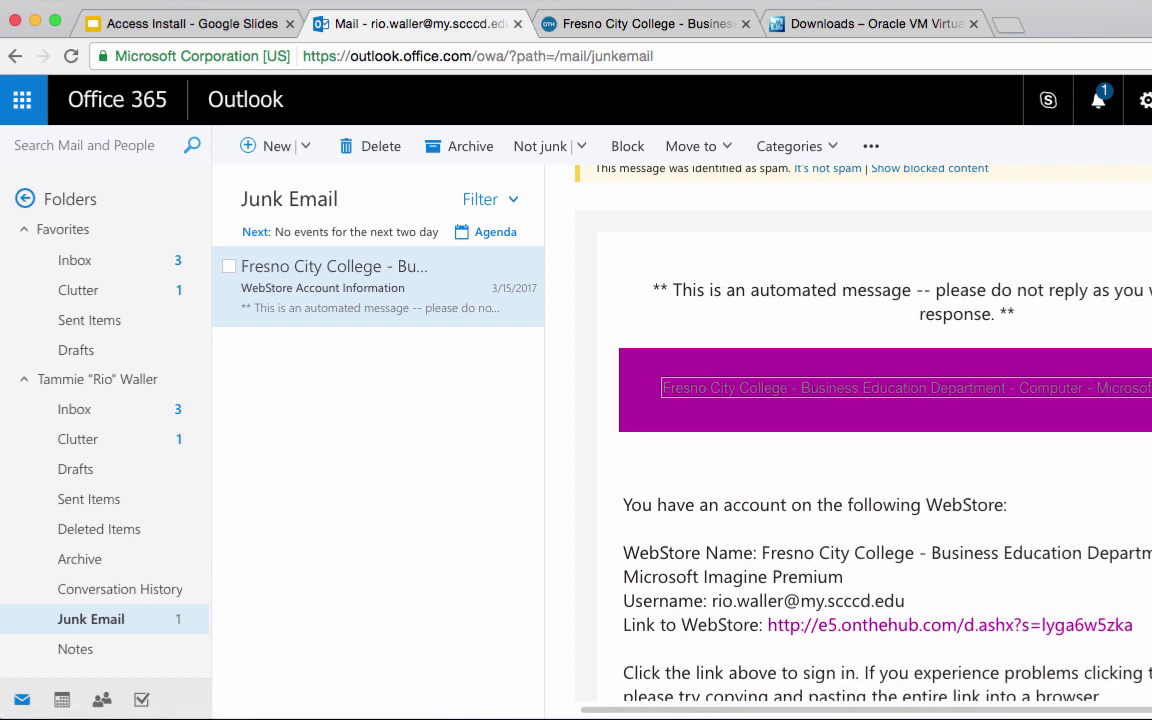
- Switch to the Microsoft Imagine WebStore and look through its popular products, including the Access titles
click(600, 24)
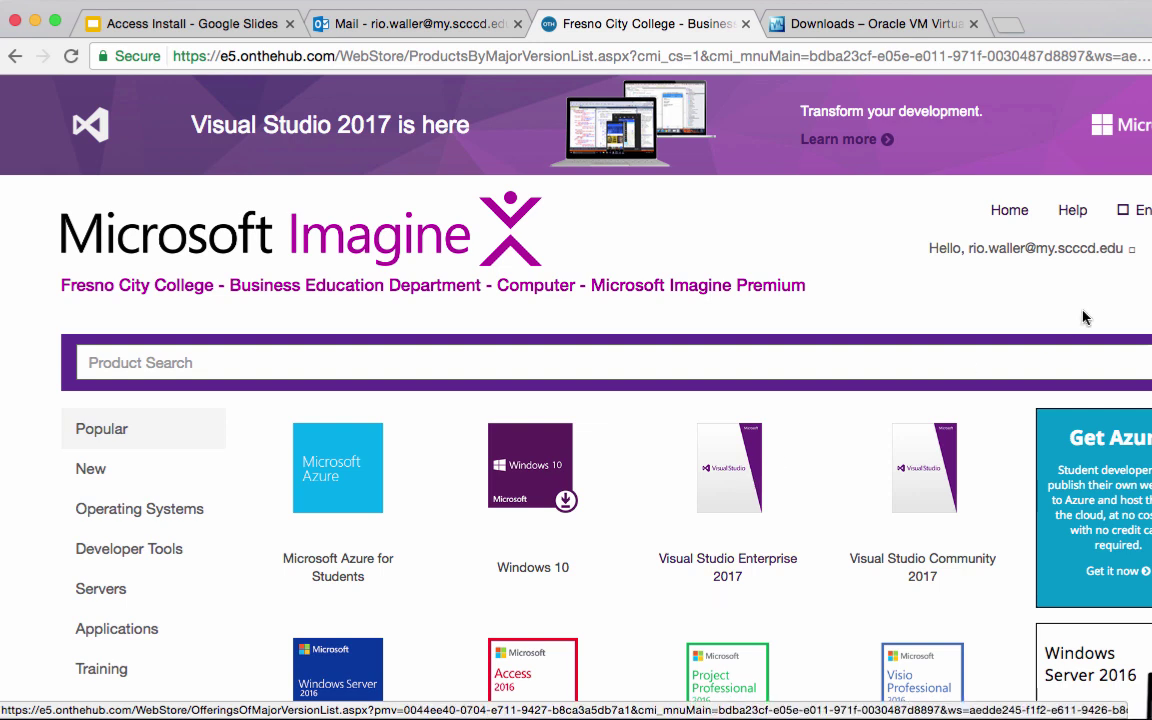
scroll(1082, 317, down, 5)
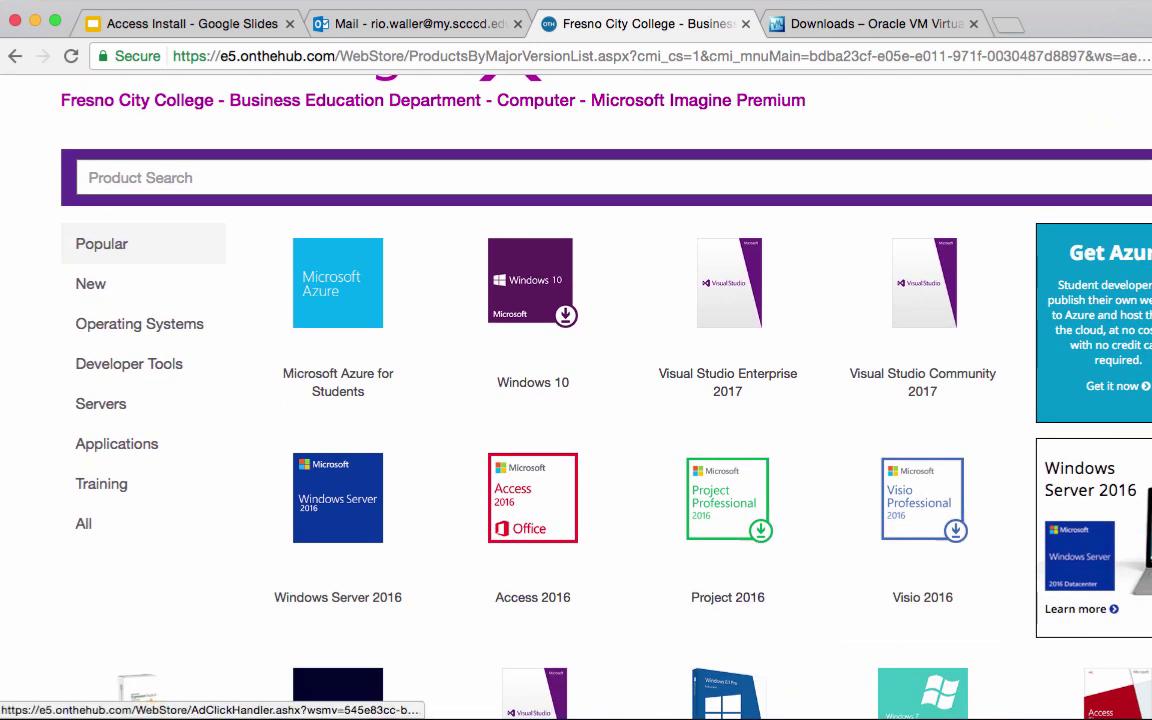
scroll(533, 497, down, 5)
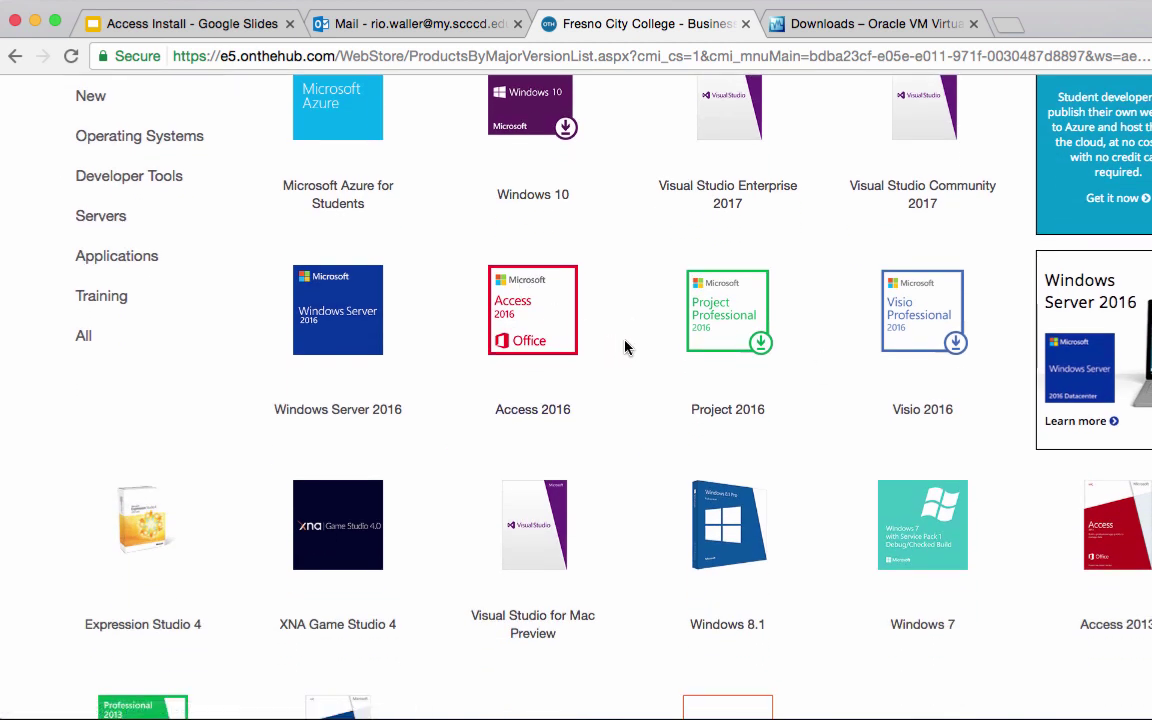
- Return to the Access Install presentation and reveal the "Download Access" item on the Windows OS slide
click(210, 32)
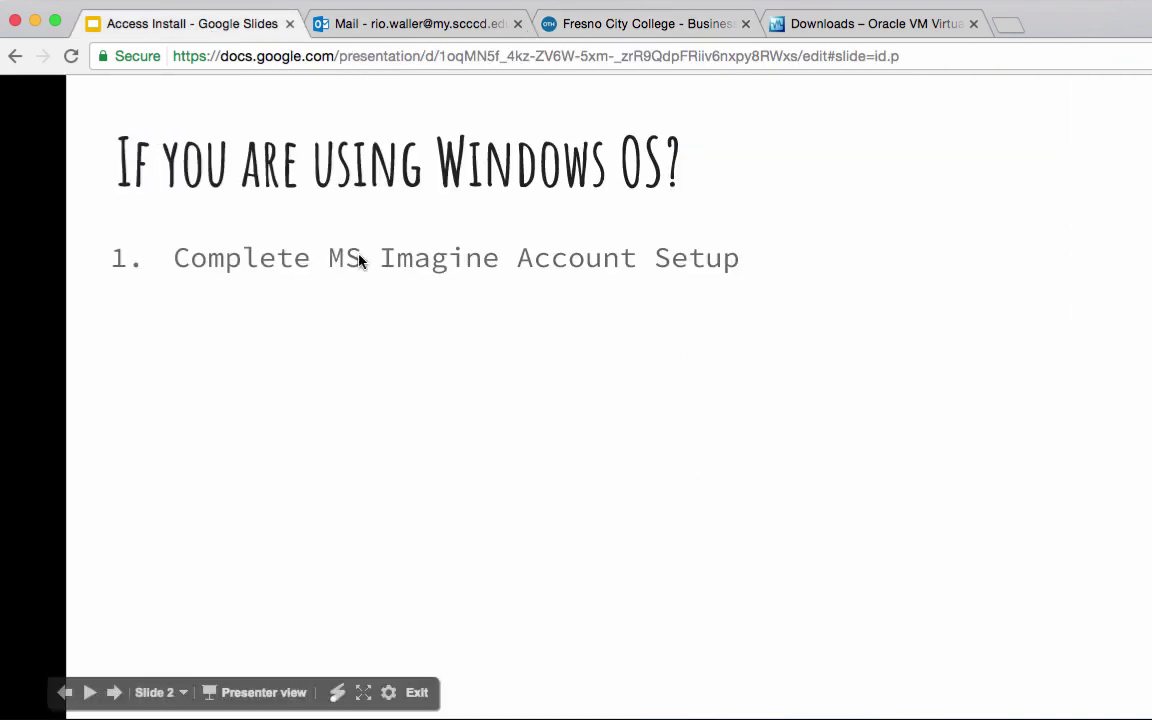
click(664, 265)
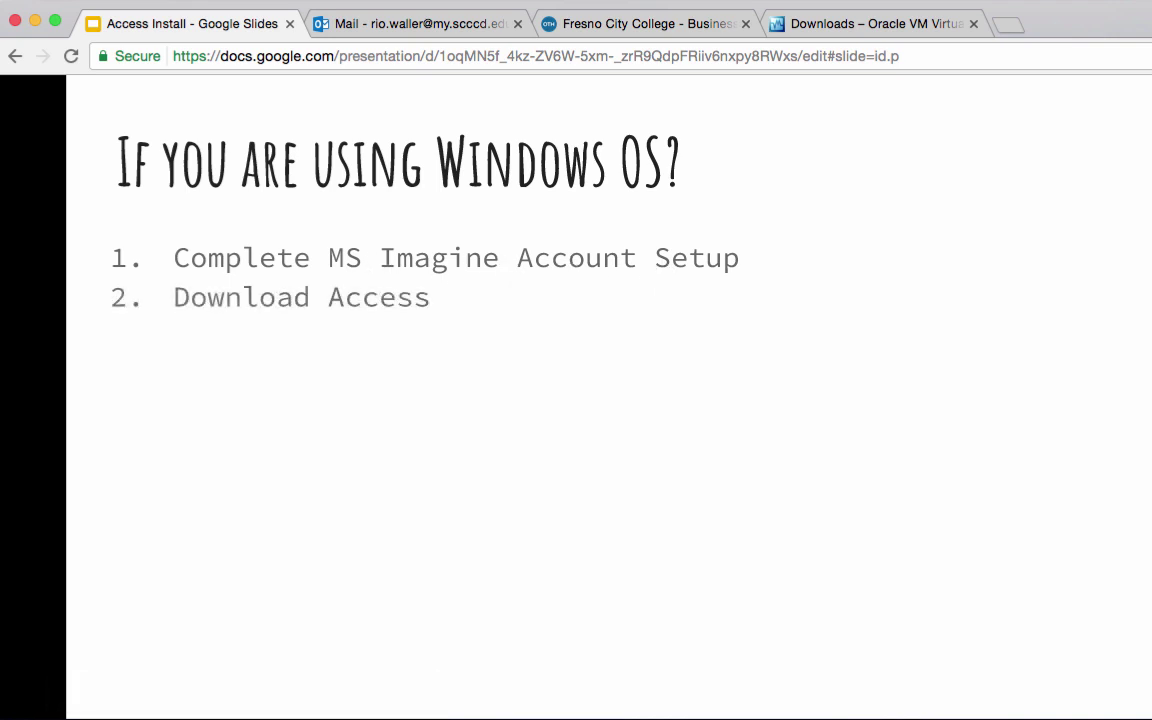
- Open Access 2013 in the Microsoft Imagine WebStore and try to add it to the cart, accepting the platform difference
click(610, 23)
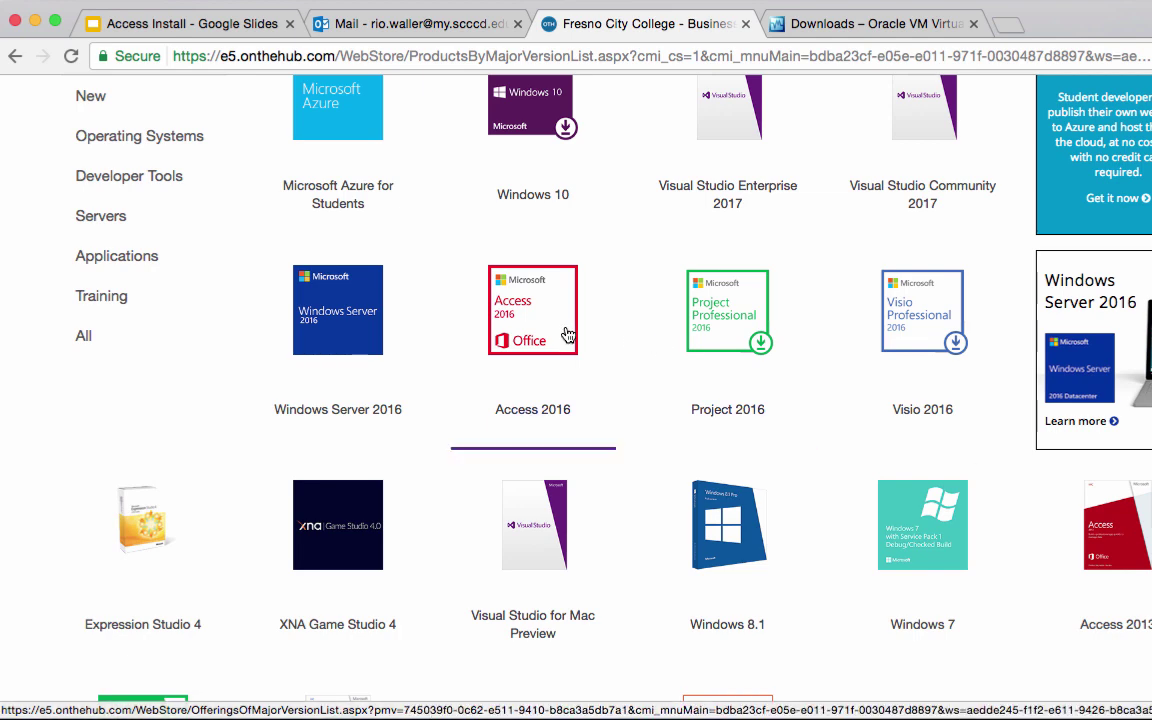
click(1073, 605)
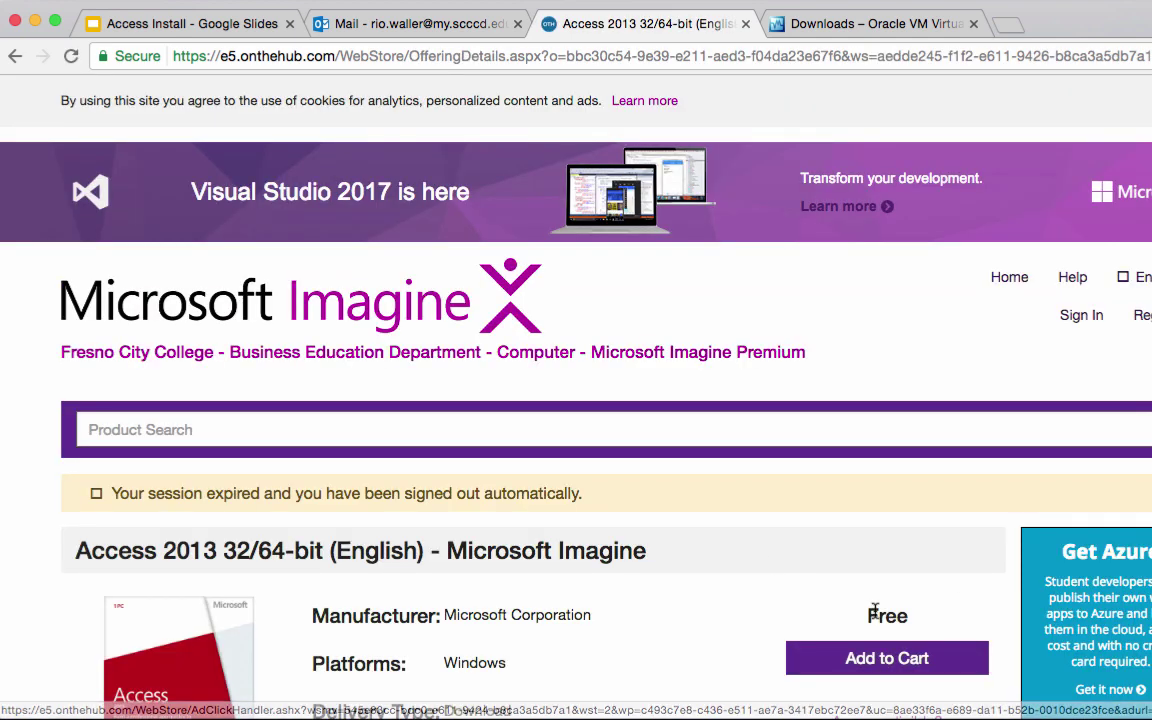
click(885, 657)
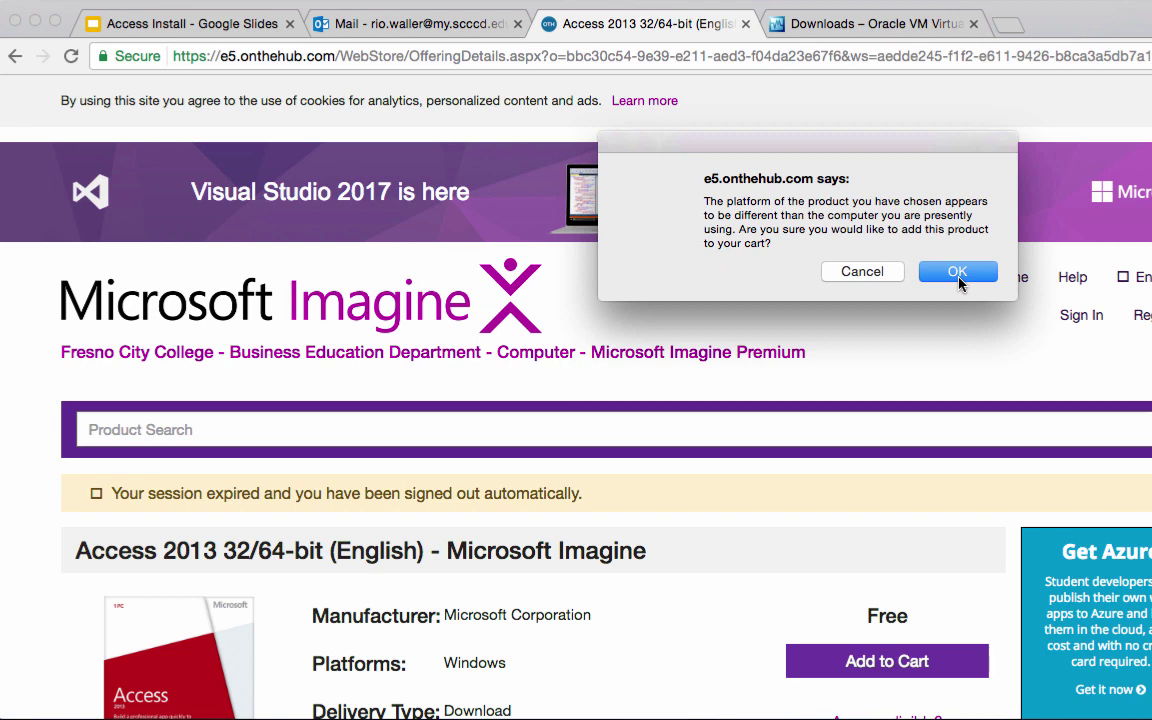
click(958, 276)
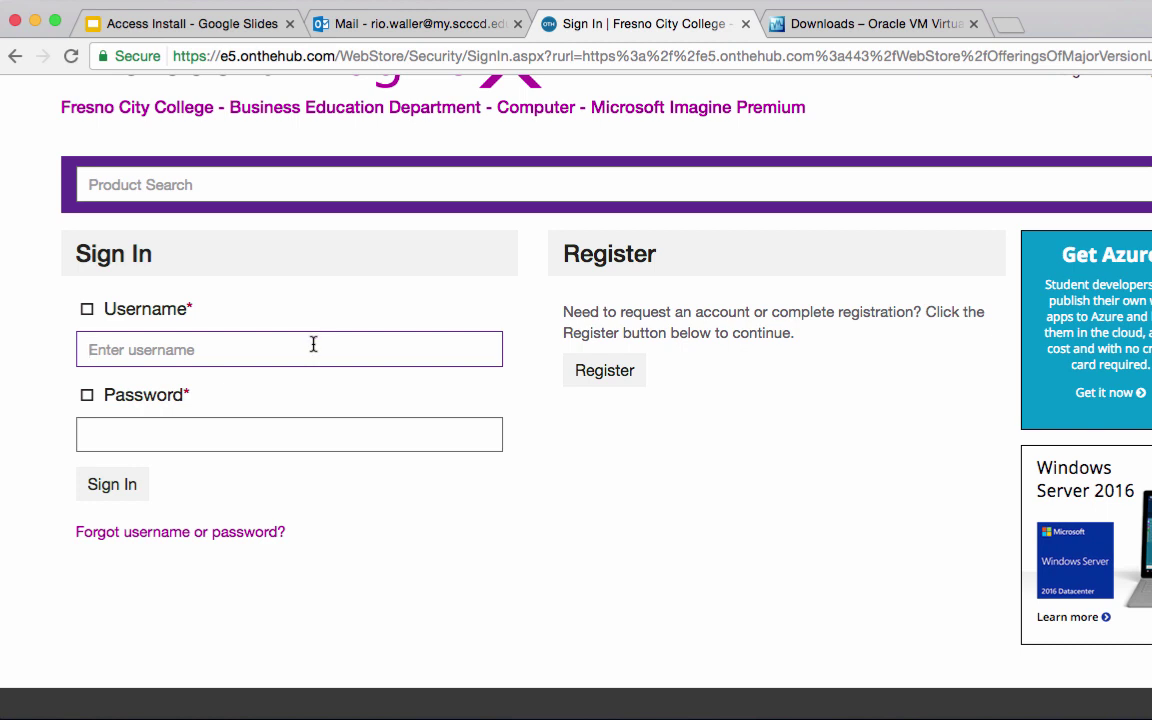
- Sign in to the WebStore with the account username and password
text(rio)
key(Down)
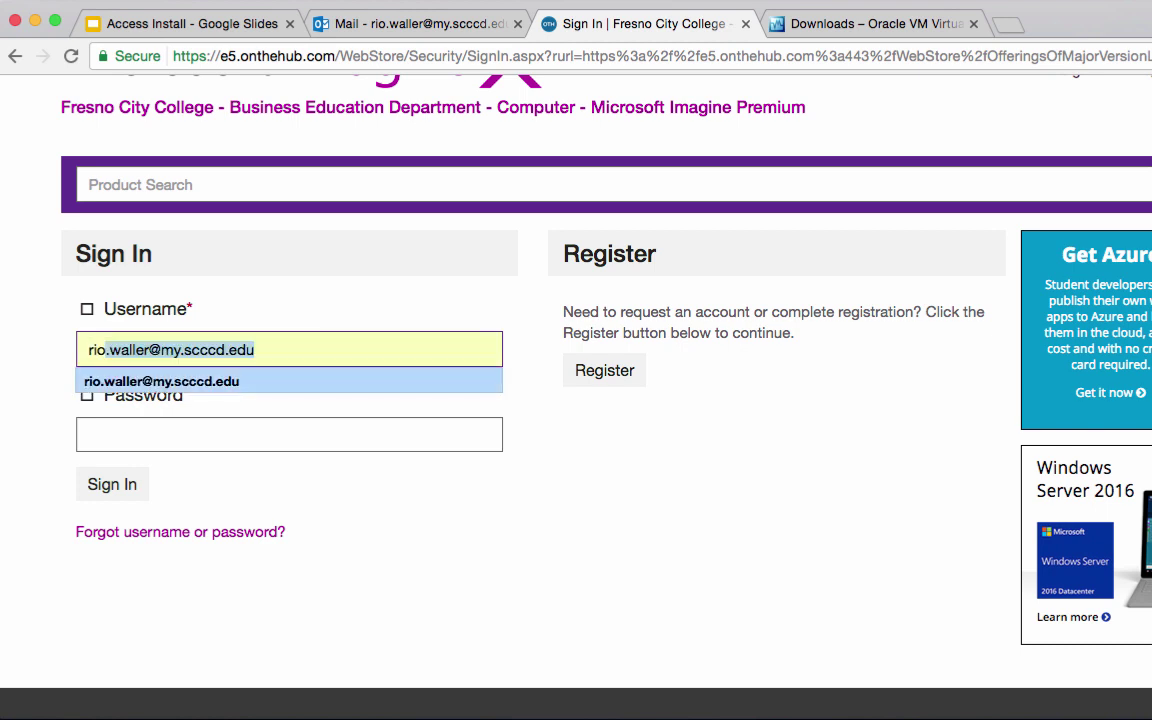
key(Return)
key(Tab)
text(***)
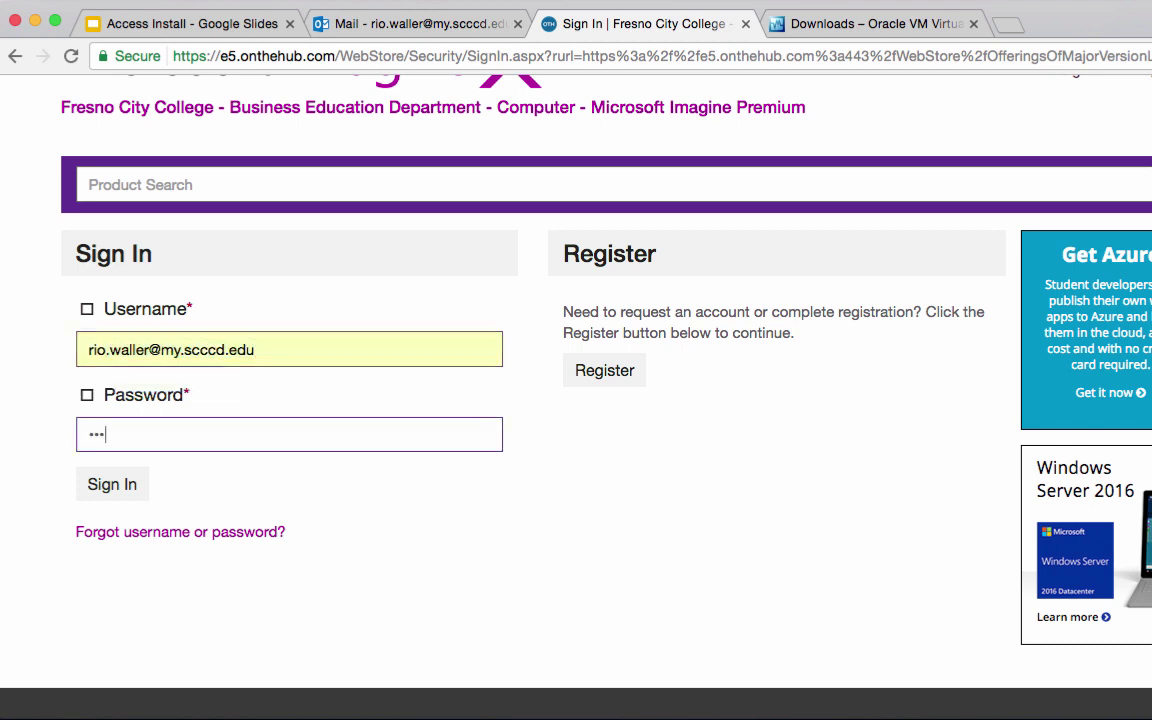
text(*****)
key(Return)
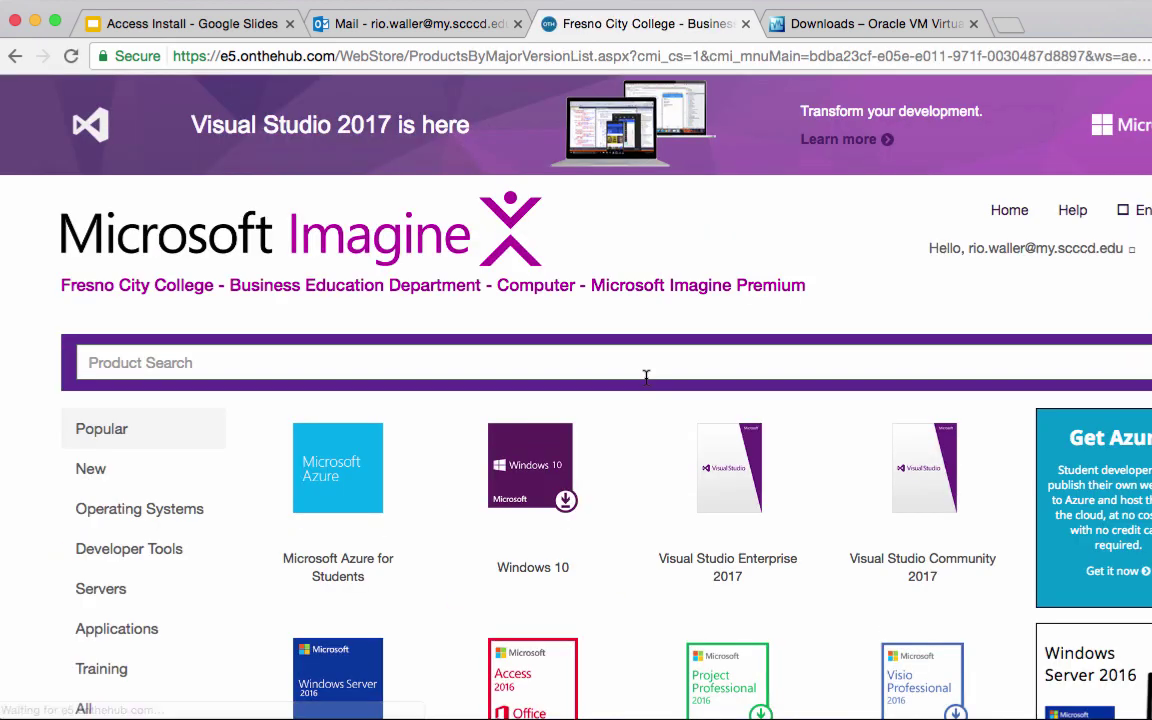
- Open the shopping cart page and search the store's products for "acccess"
click(1010, 212)
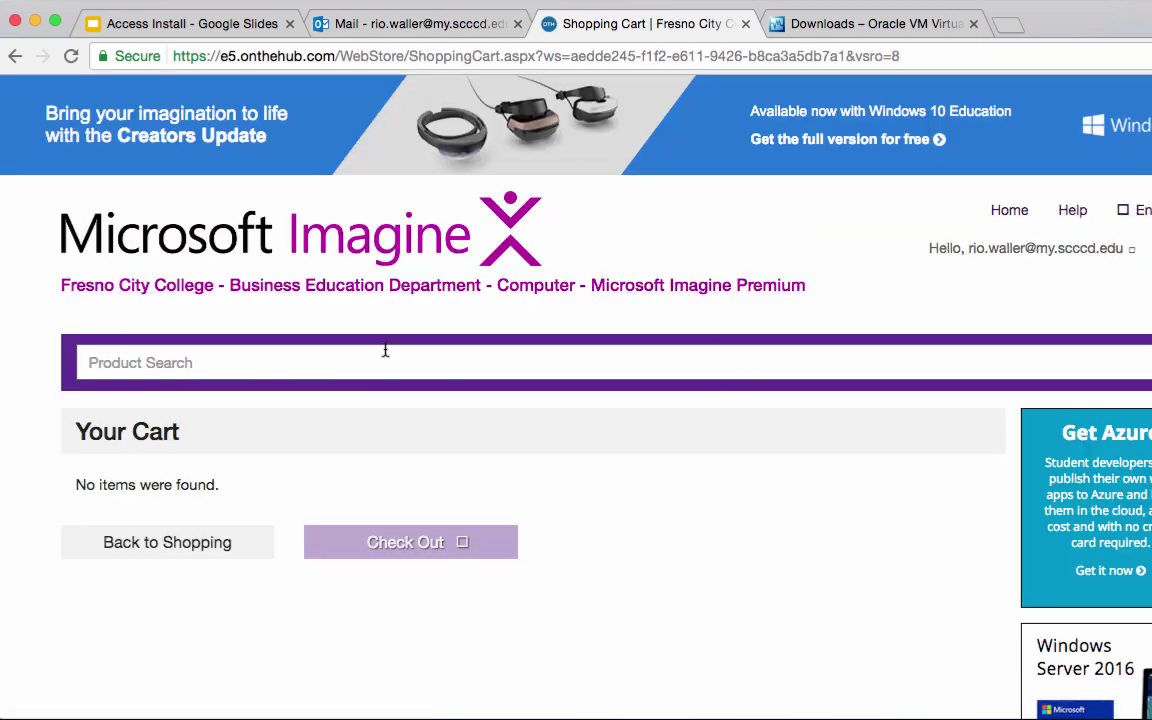
click(385, 362)
text(acccess)
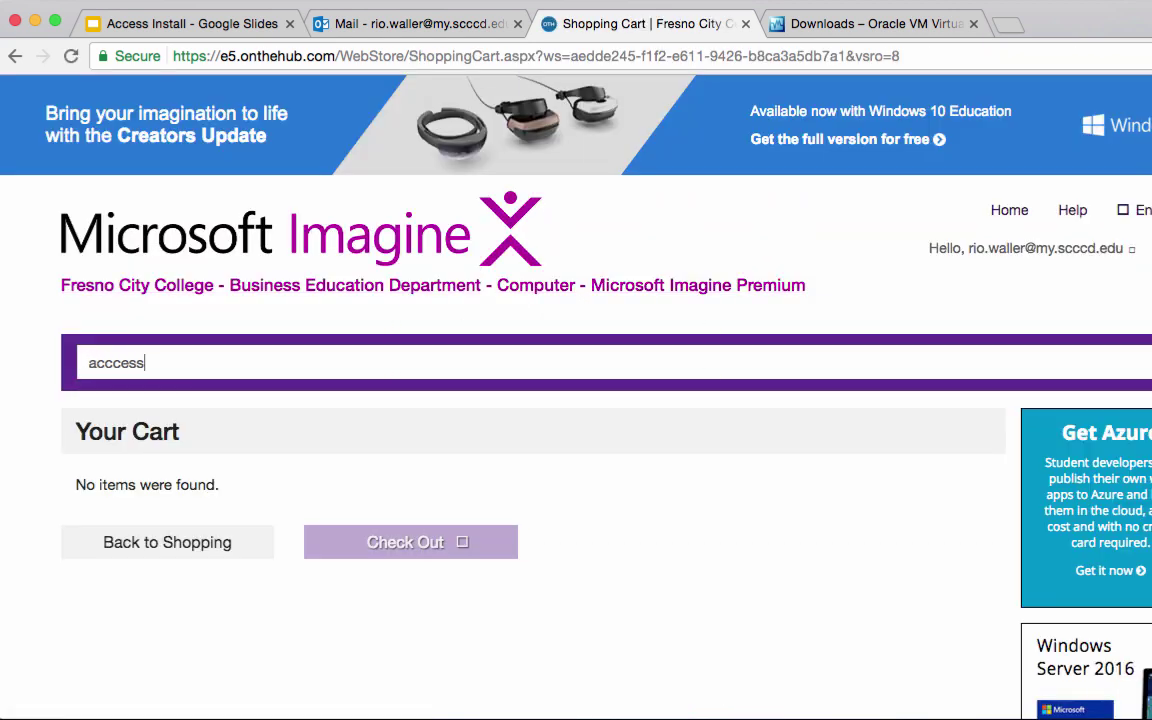
key(Return)
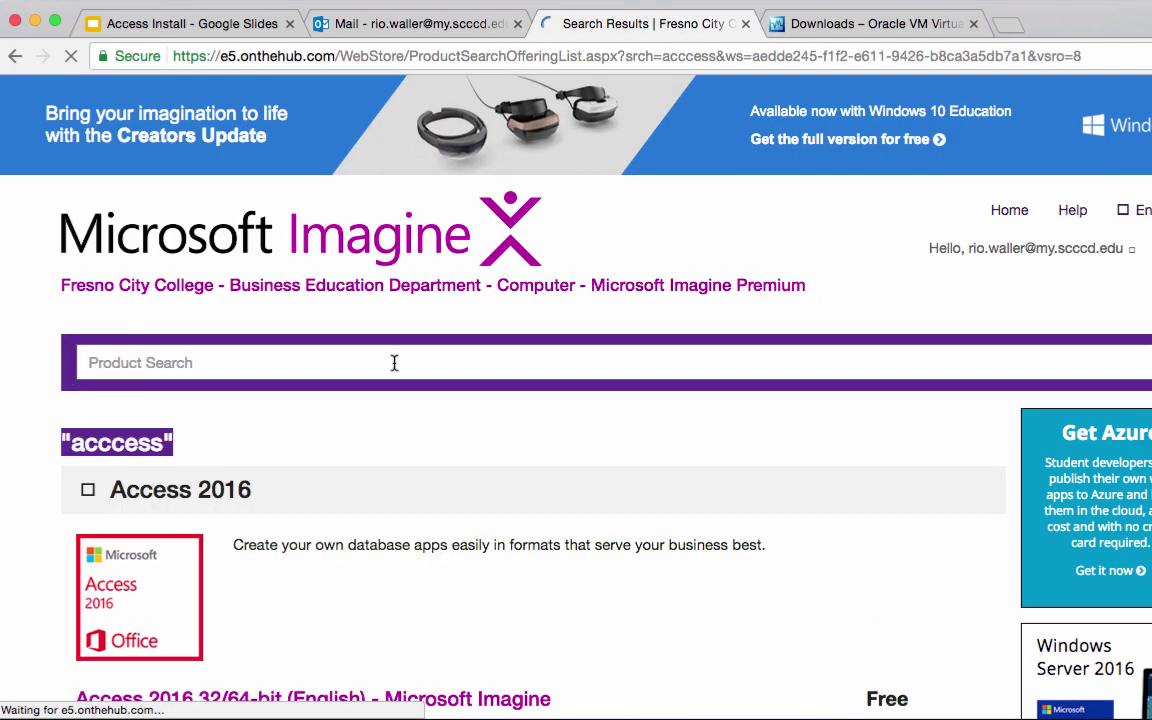
- Expand Access 2013 in the search results and add the free 32/64-bit English edition to the cart, accepting the platform difference
scroll(415, 466, down, 5)
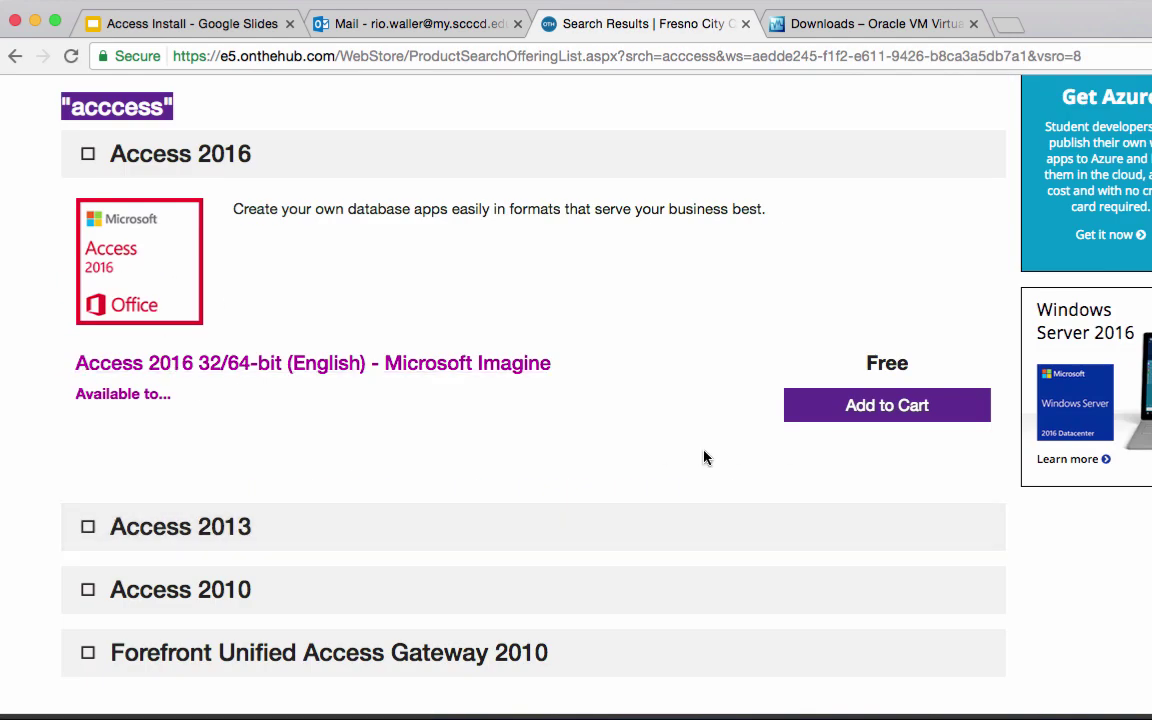
click(206, 530)
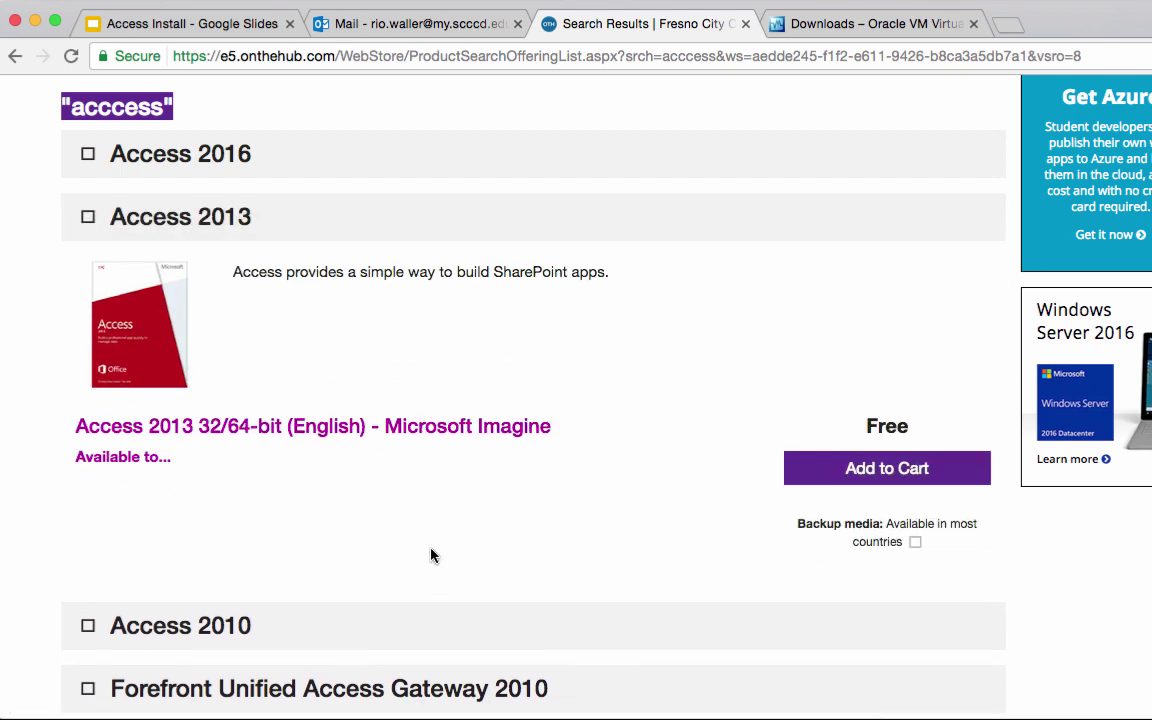
click(868, 485)
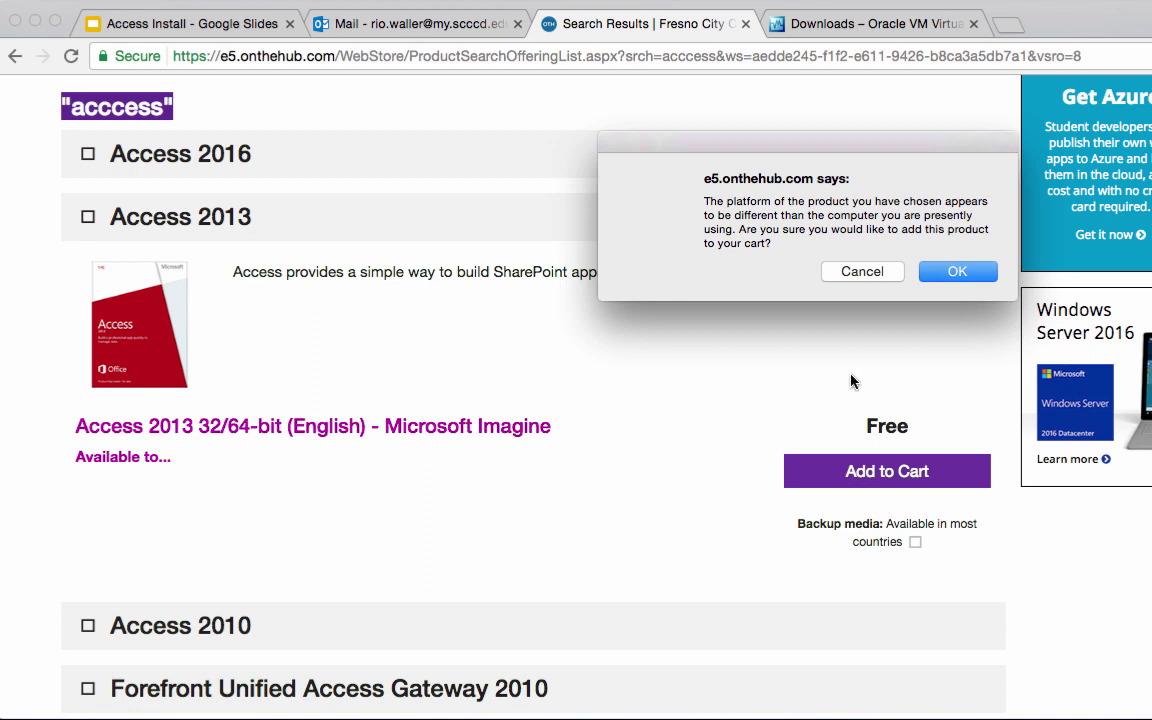
click(957, 275)
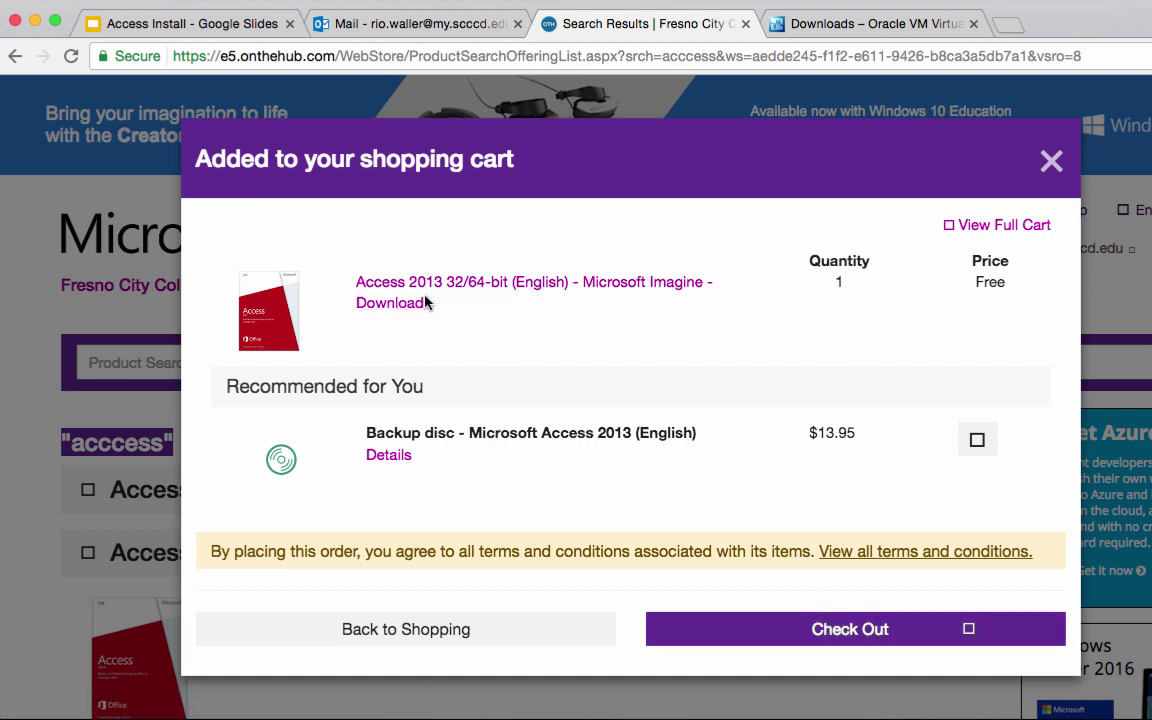
- Check out the Access 2013 order and open the page for downloading the software
click(910, 632)
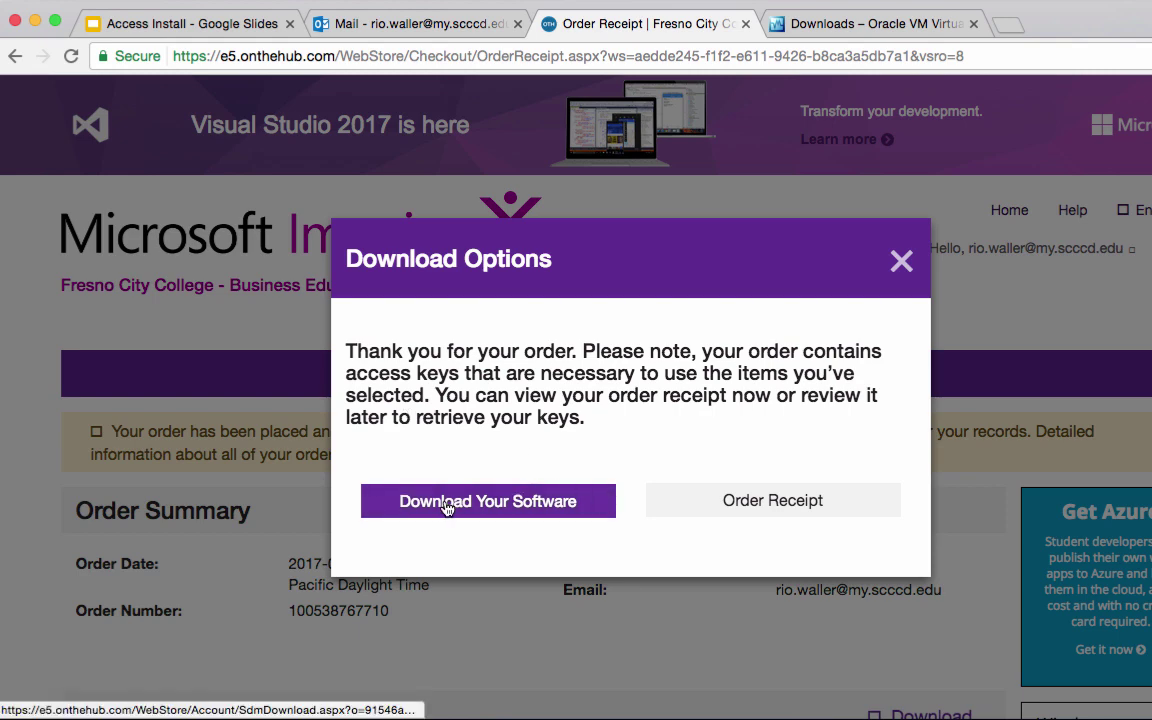
click(536, 516)
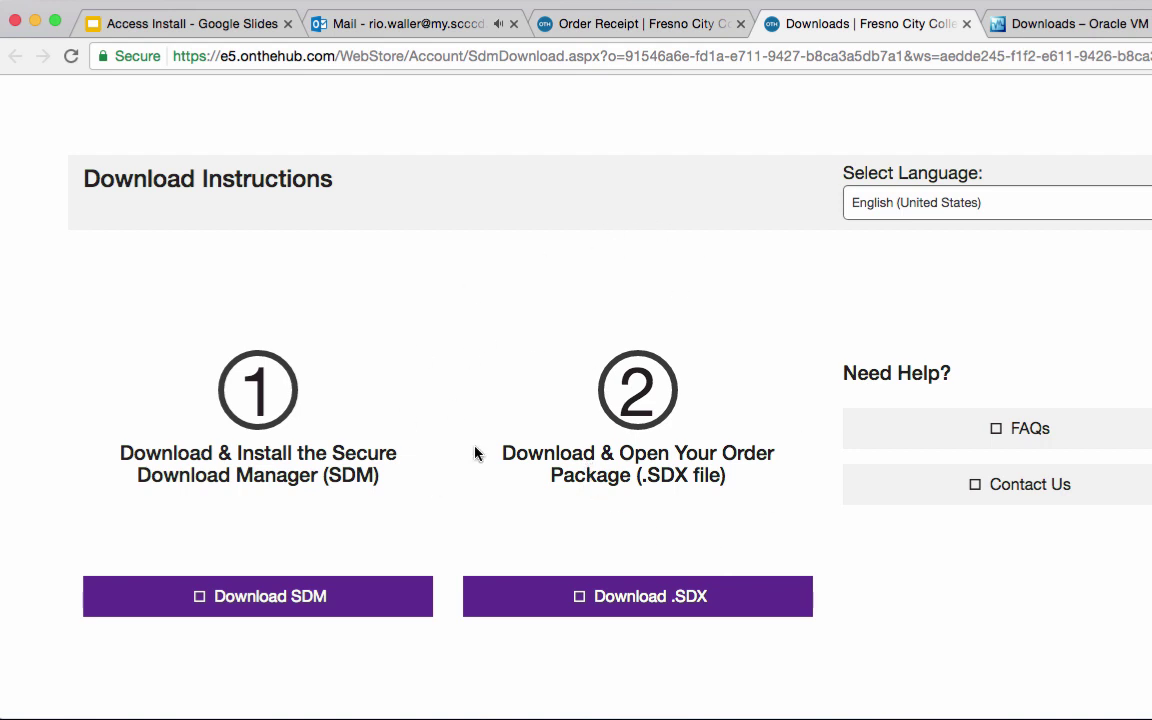
- Return to the order receipt page and dismiss the Download Options dialog
click(575, 23)
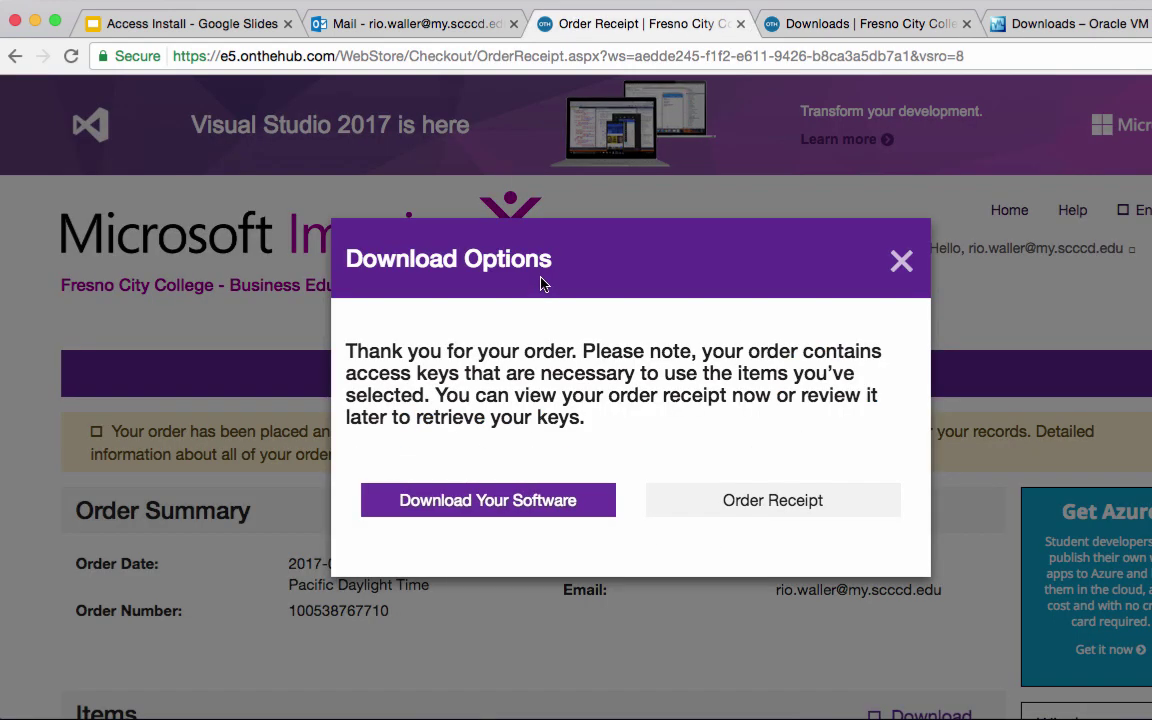
click(901, 262)
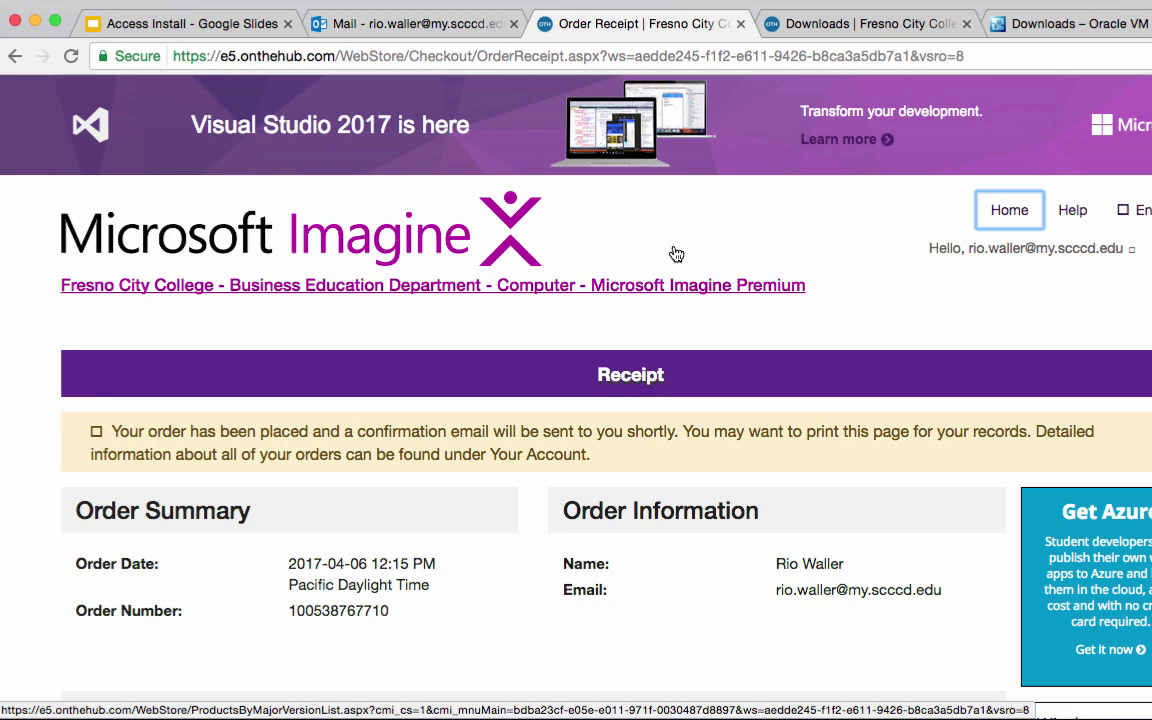
- Reveal the "Install Access" item on the Windows OS slide, and return to the WebStore order receipt
click(216, 22)
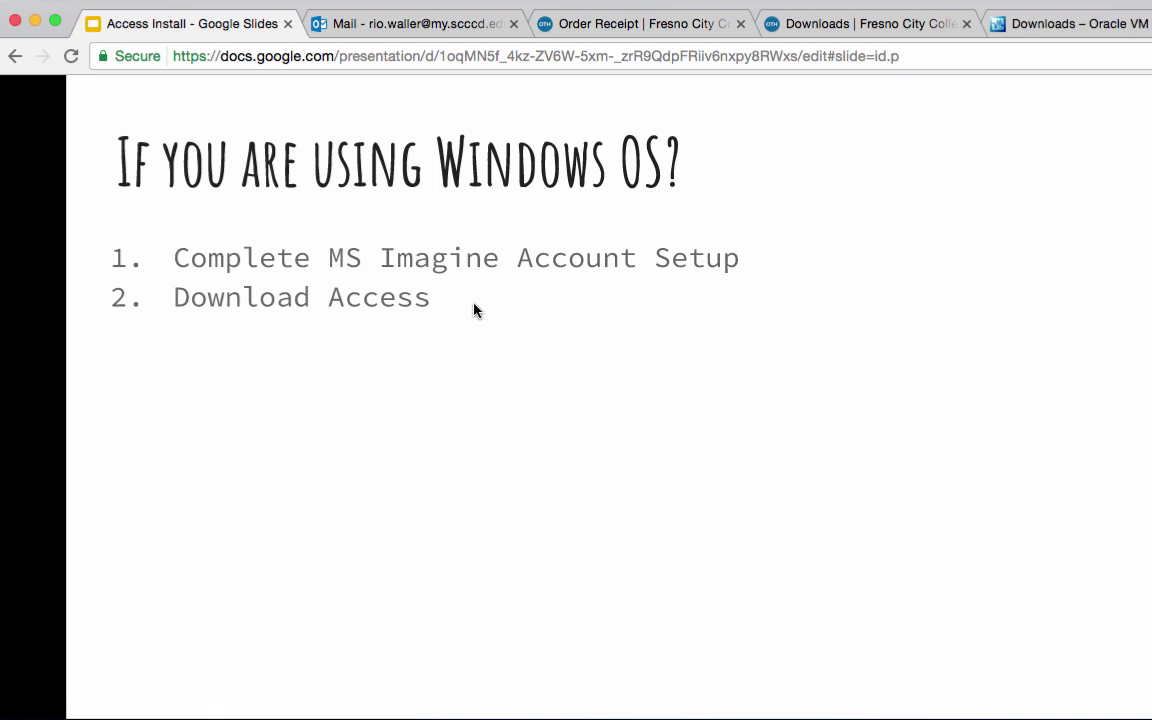
key(Right)
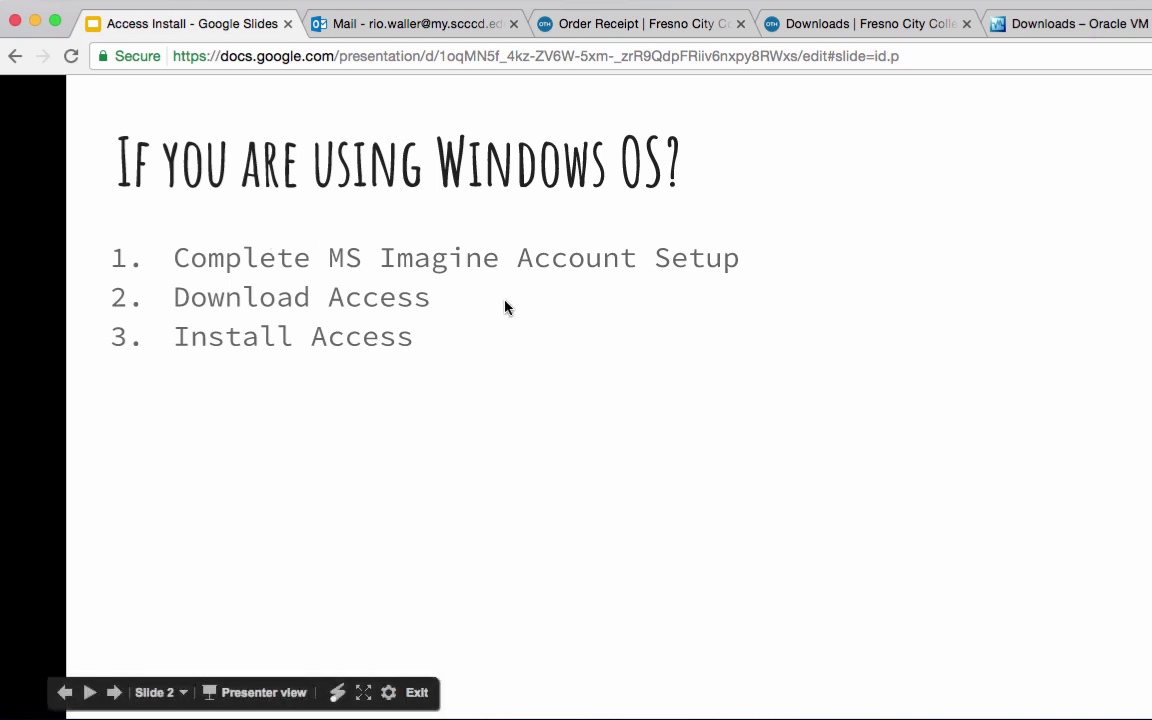
click(418, 30)
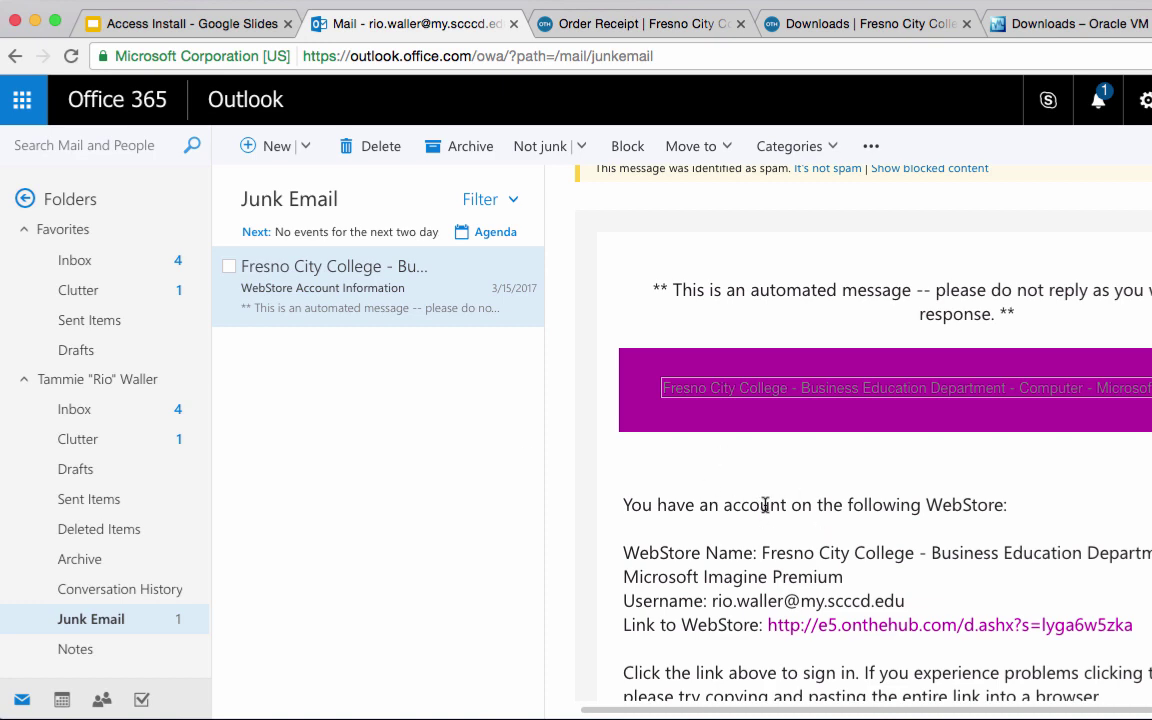
click(556, 23)
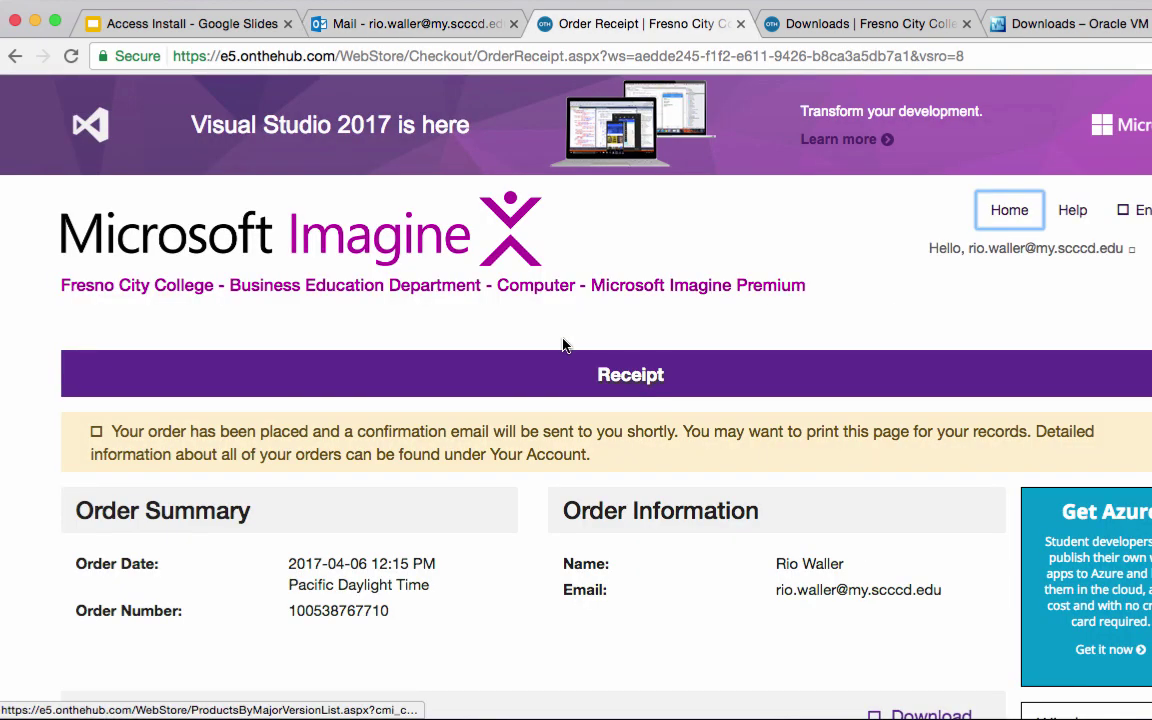
- Return to the presentation, advance to the Mac OS slide and reveal its items through downloading the Windows 10 ISO file
click(446, 26)
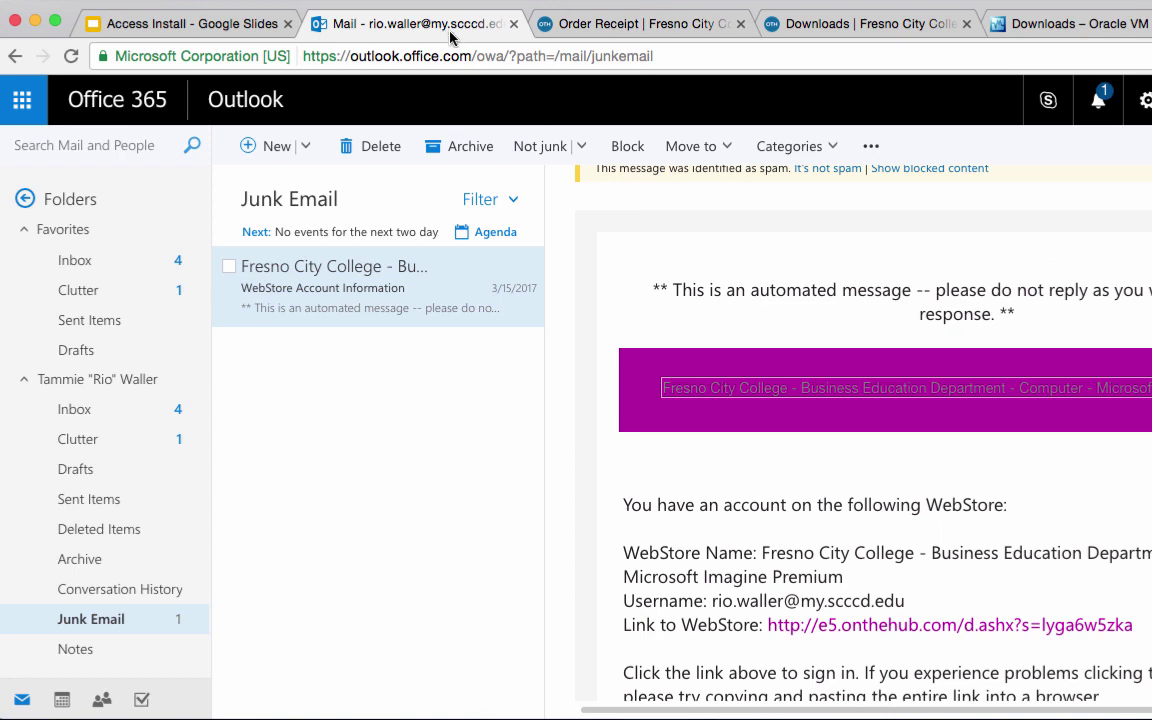
click(605, 31)
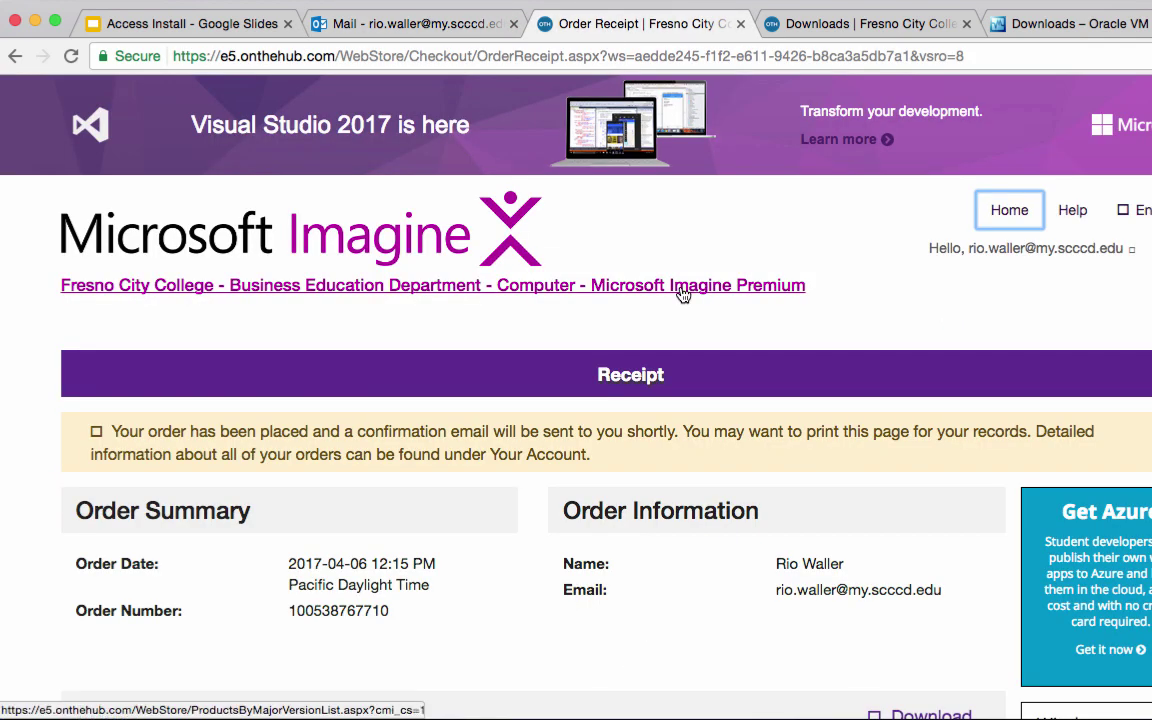
click(198, 26)
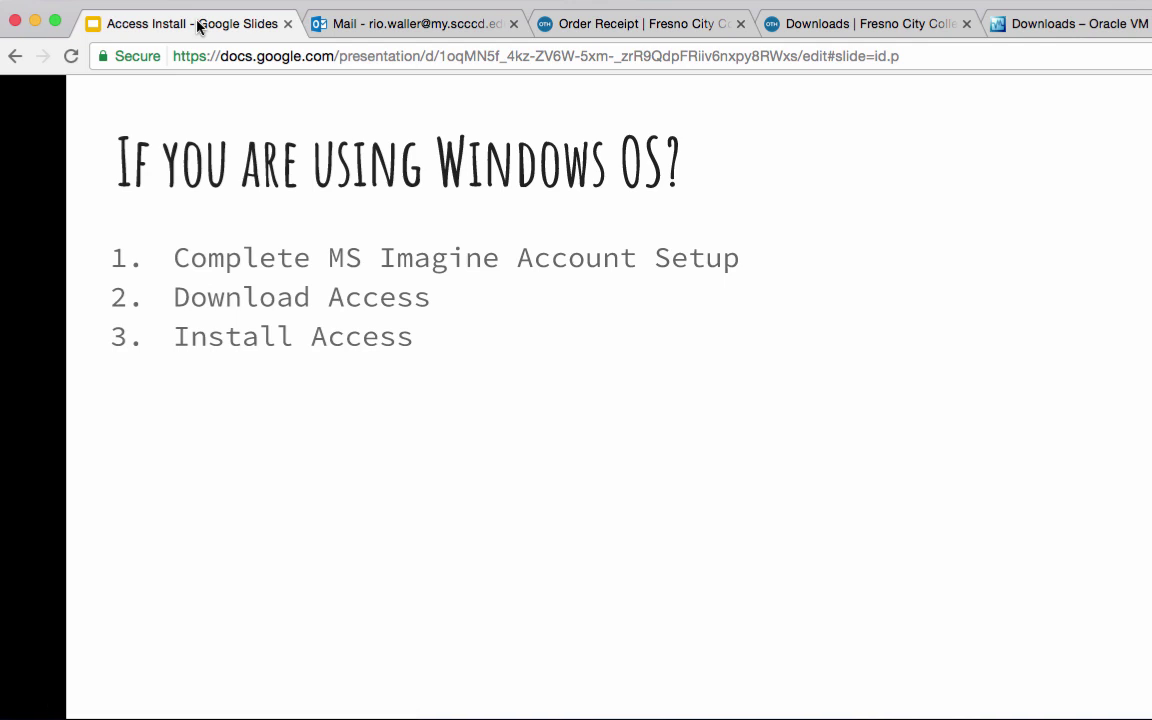
key(Right)
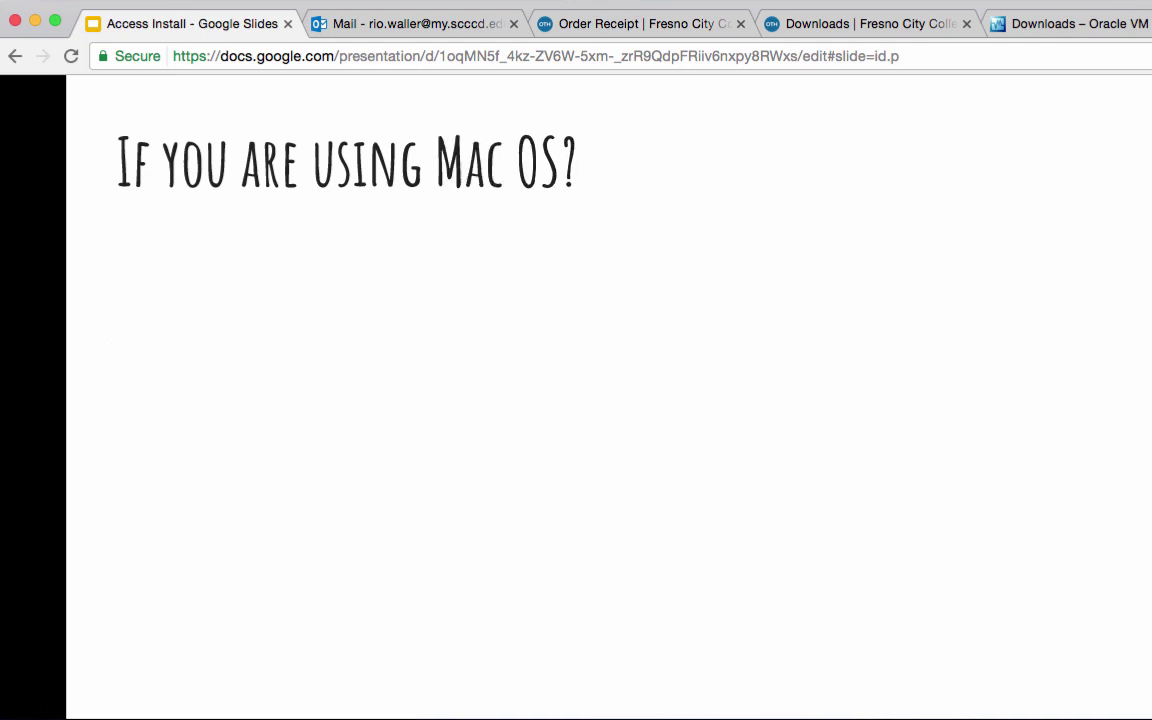
key(Right)
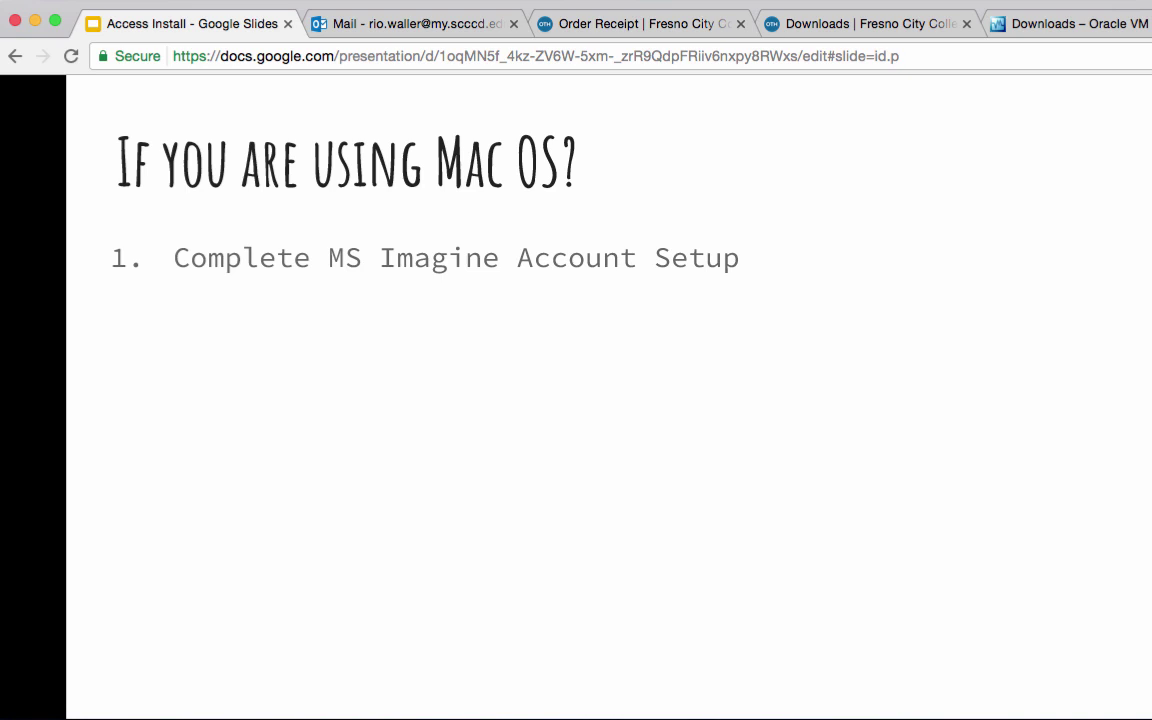
key(Right)
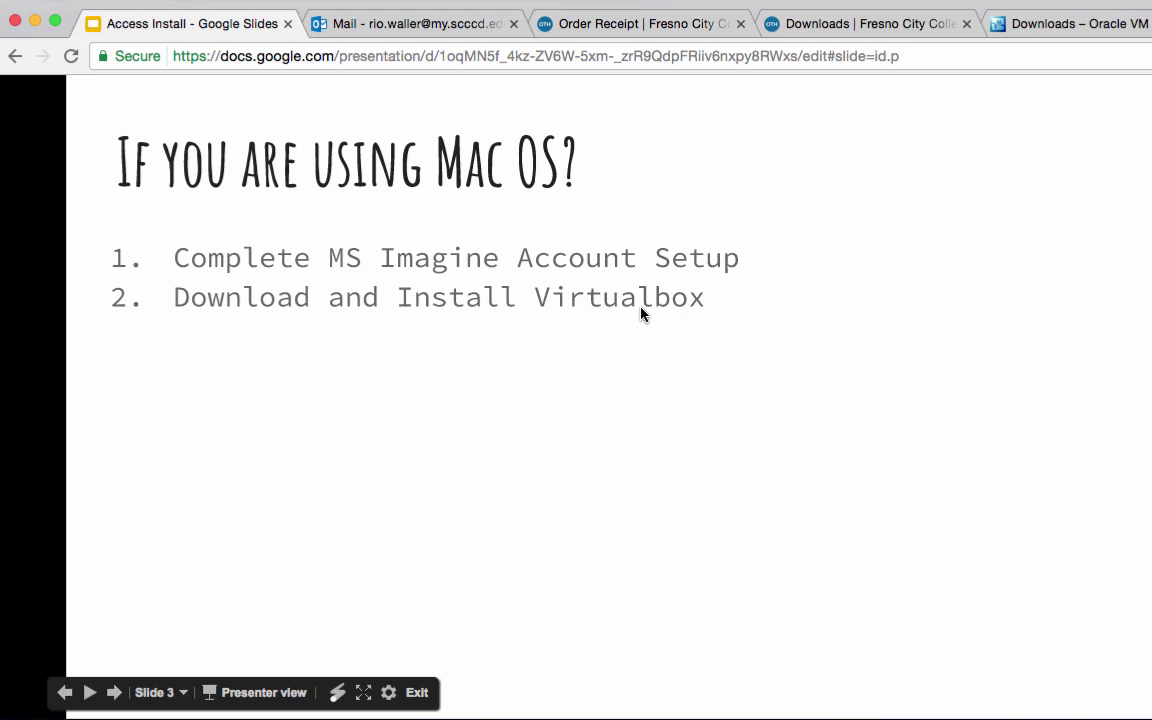
key(Right)
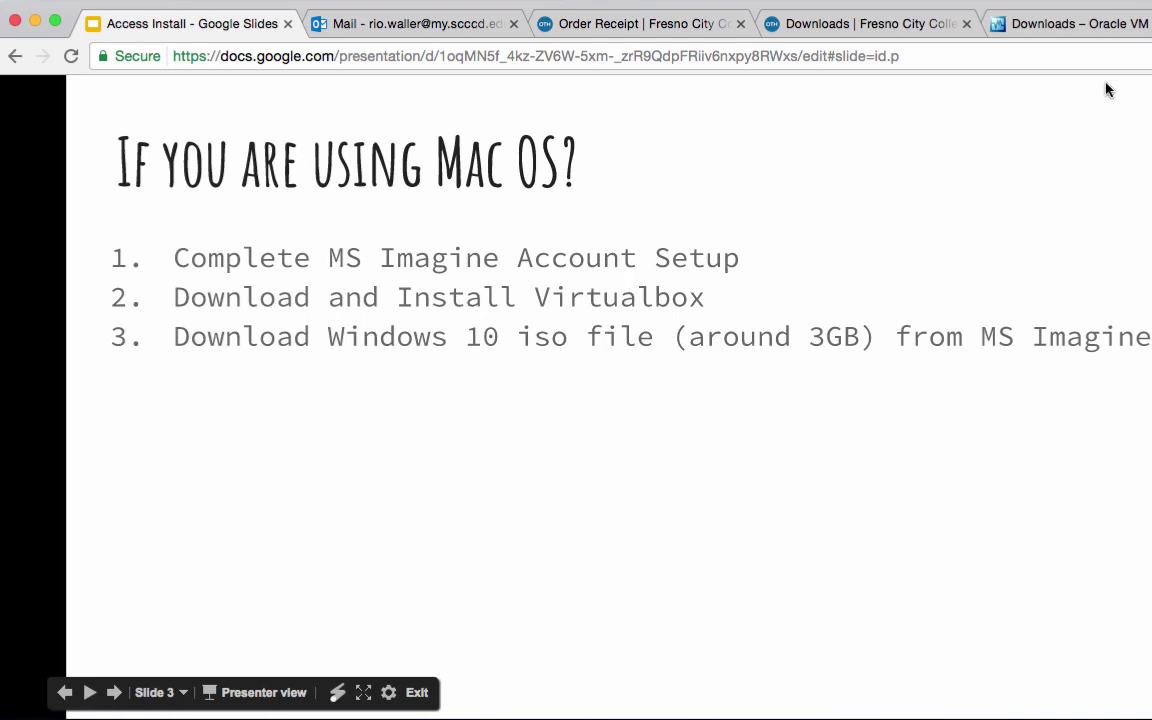
- Download the VirtualBox 5.1.18 package for OS X hosts from the VirtualBox website and open the downloaded disk image
click(1000, 24)
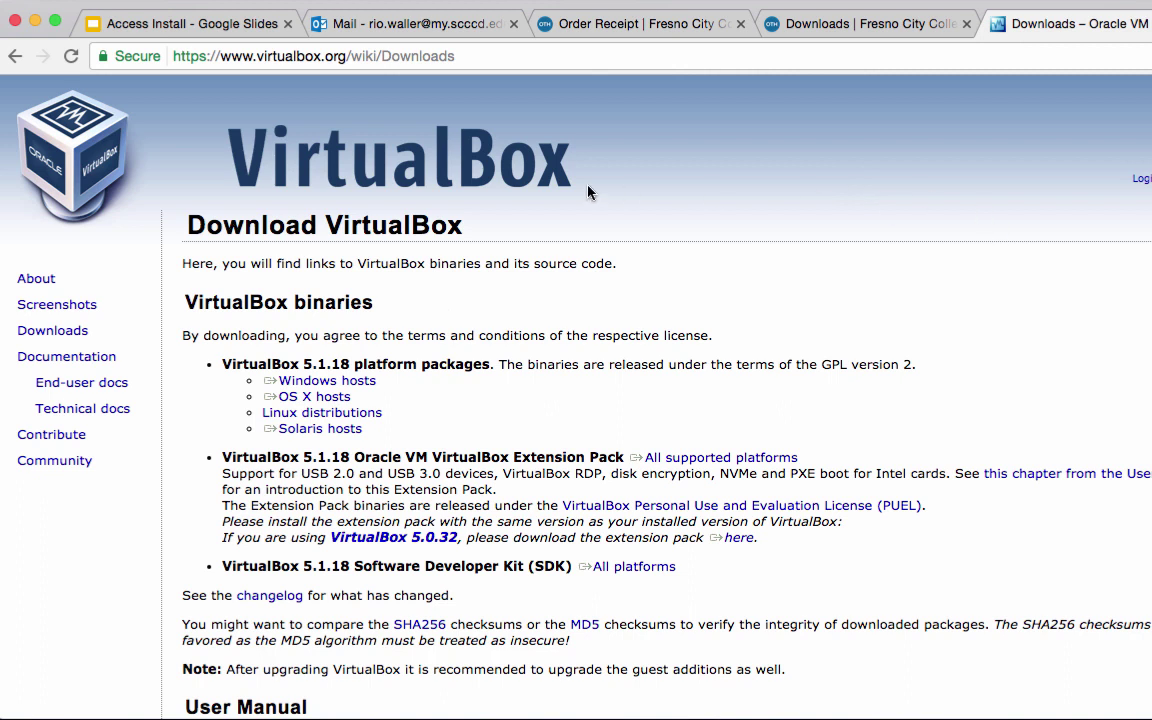
click(335, 397)
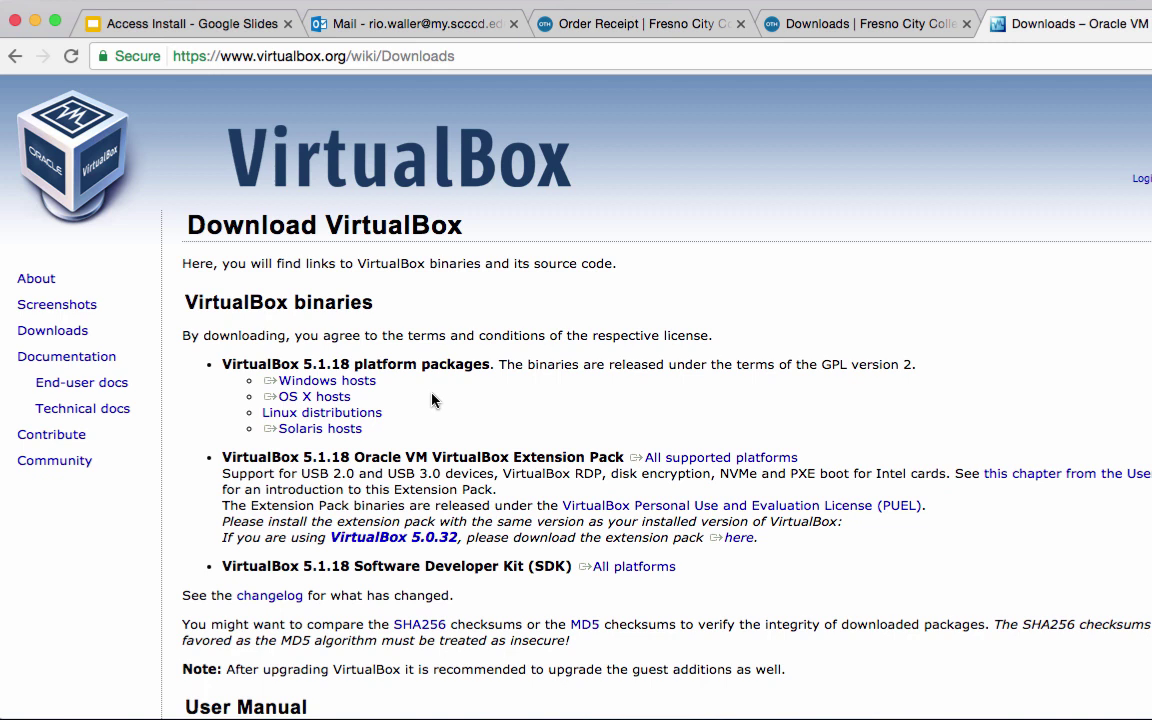
click(306, 398)
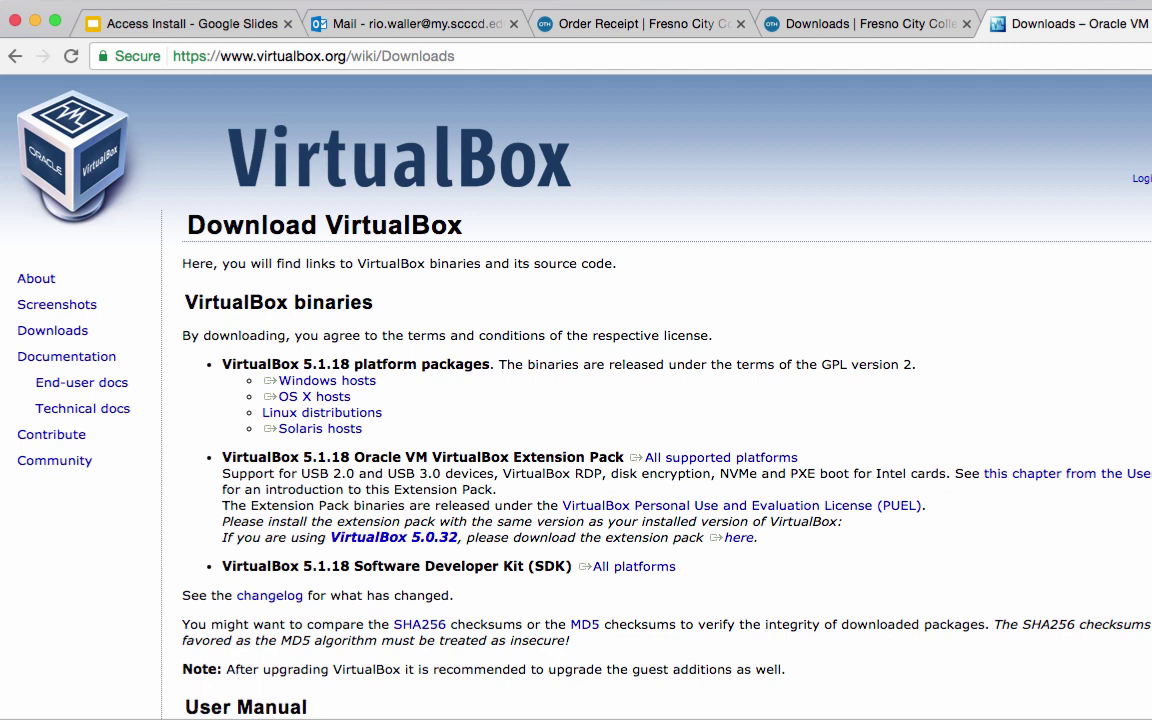
click(103, 710)
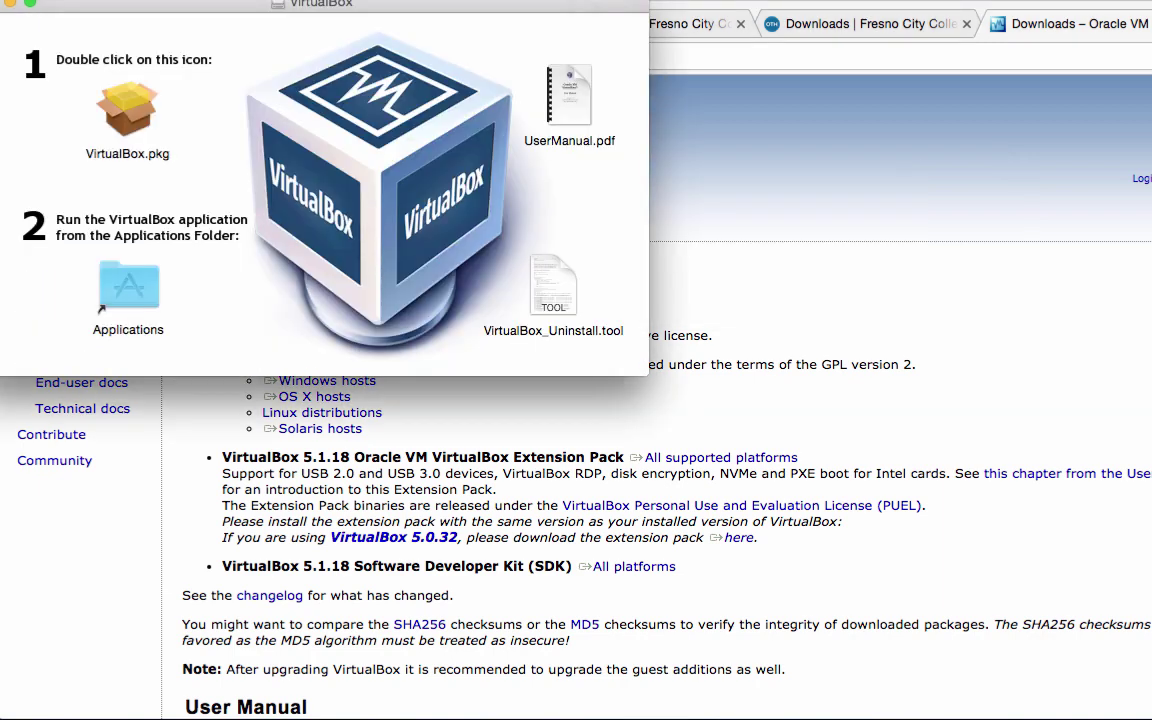
- Close the VirtualBox installer window, dismiss the Downloads folder, and switch to Oracle VM VirtualBox Manager
drag(231, 10, 620, 180)
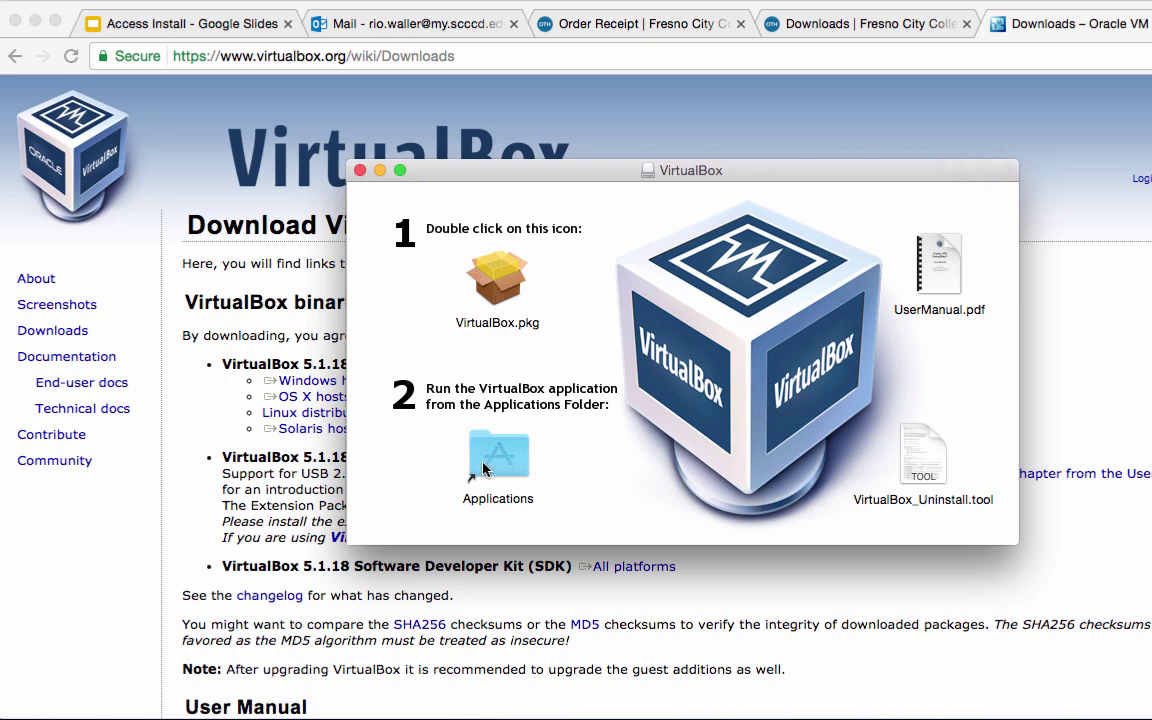
click(360, 171)
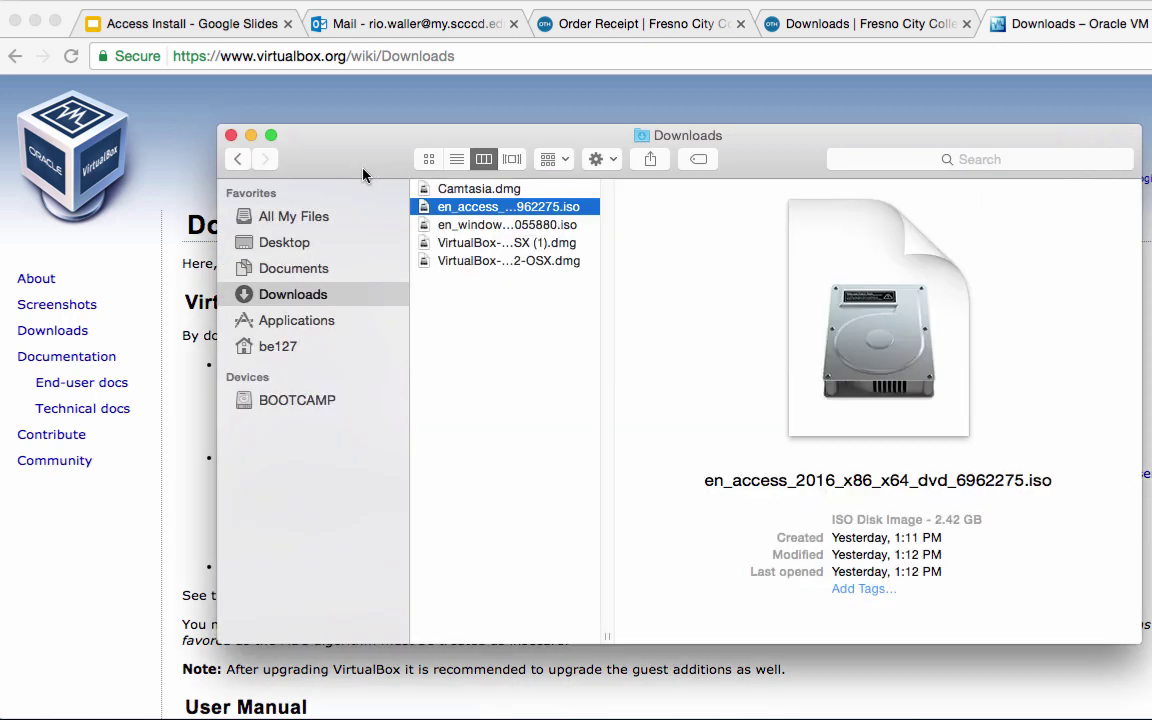
drag(312, 147, 285, 107)
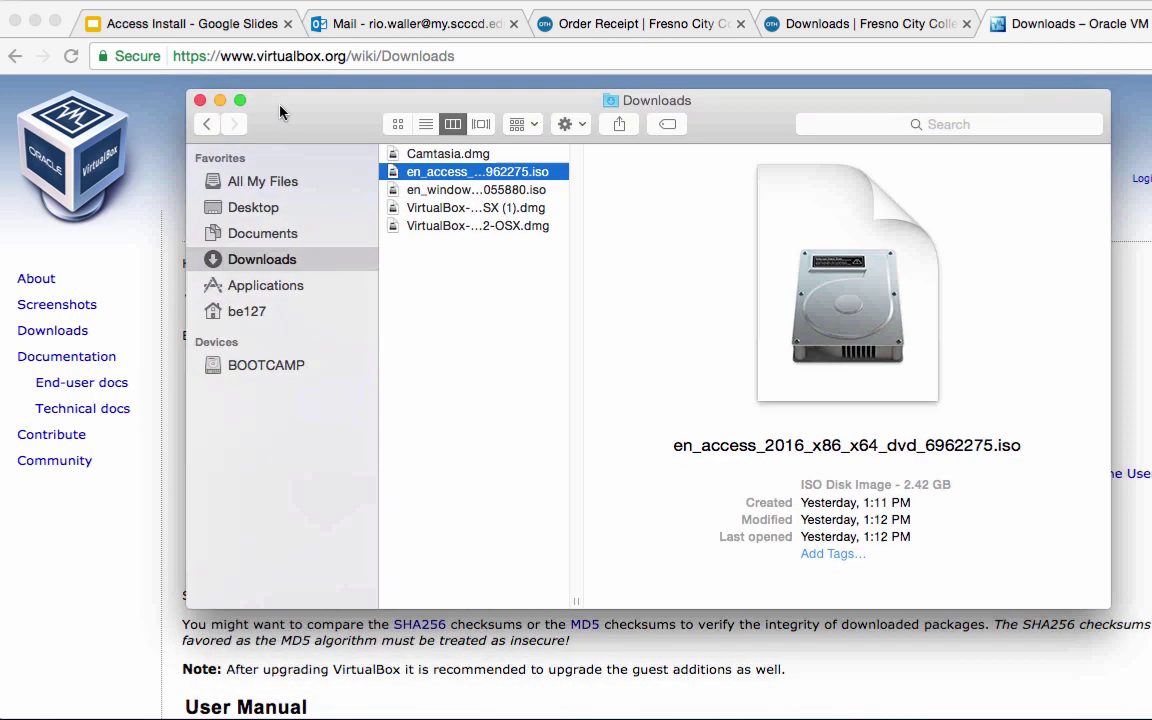
click(131, 514)
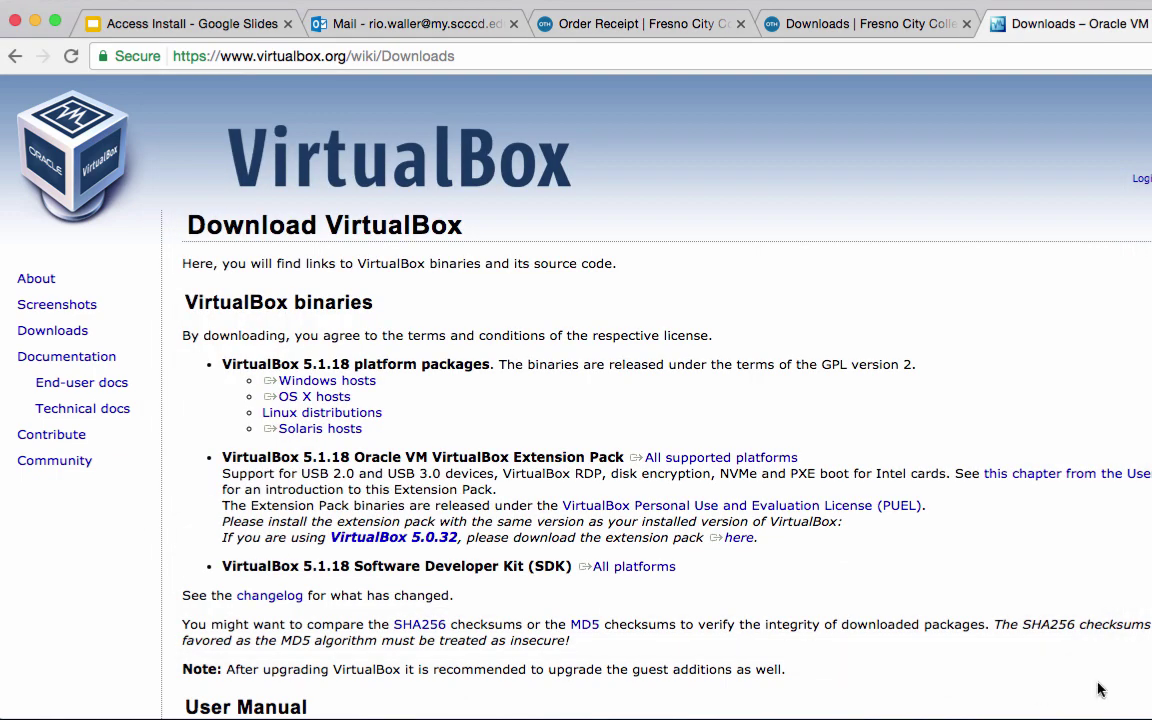
key(super+Tab)
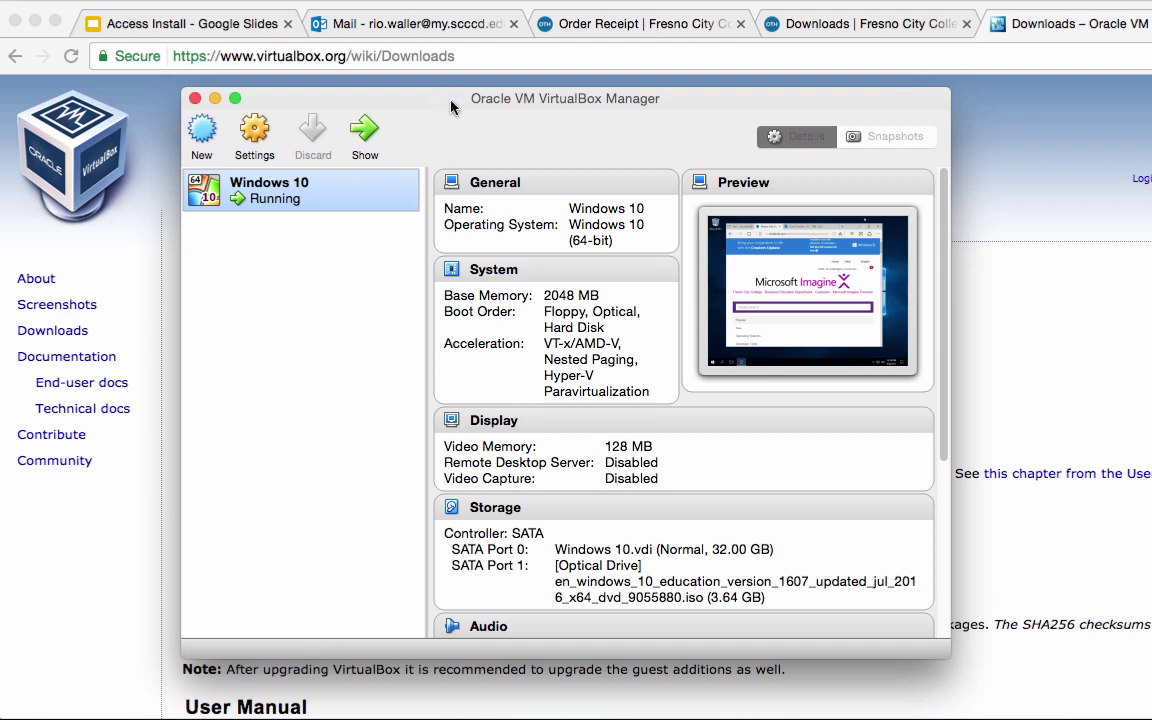
drag(446, 106, 476, 108)
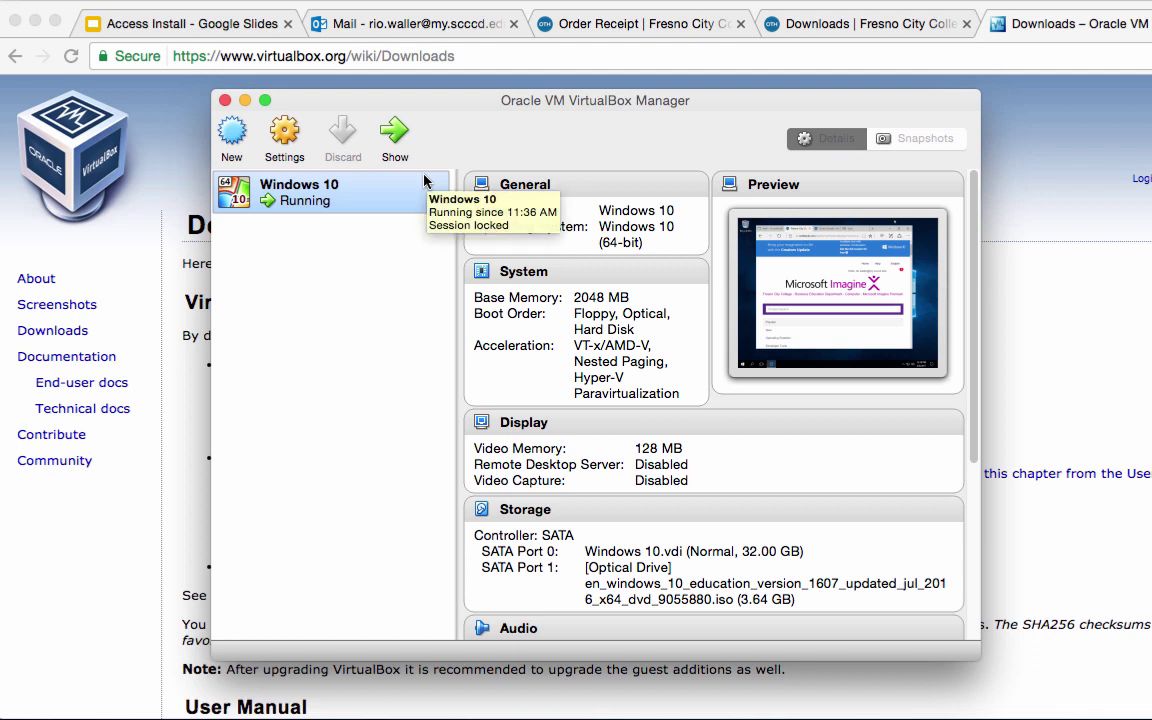
- Return to the WebStore order receipt and examine the VirtualBox, Windows 10 and Access 2016 files in the Downloads folder
click(640, 25)
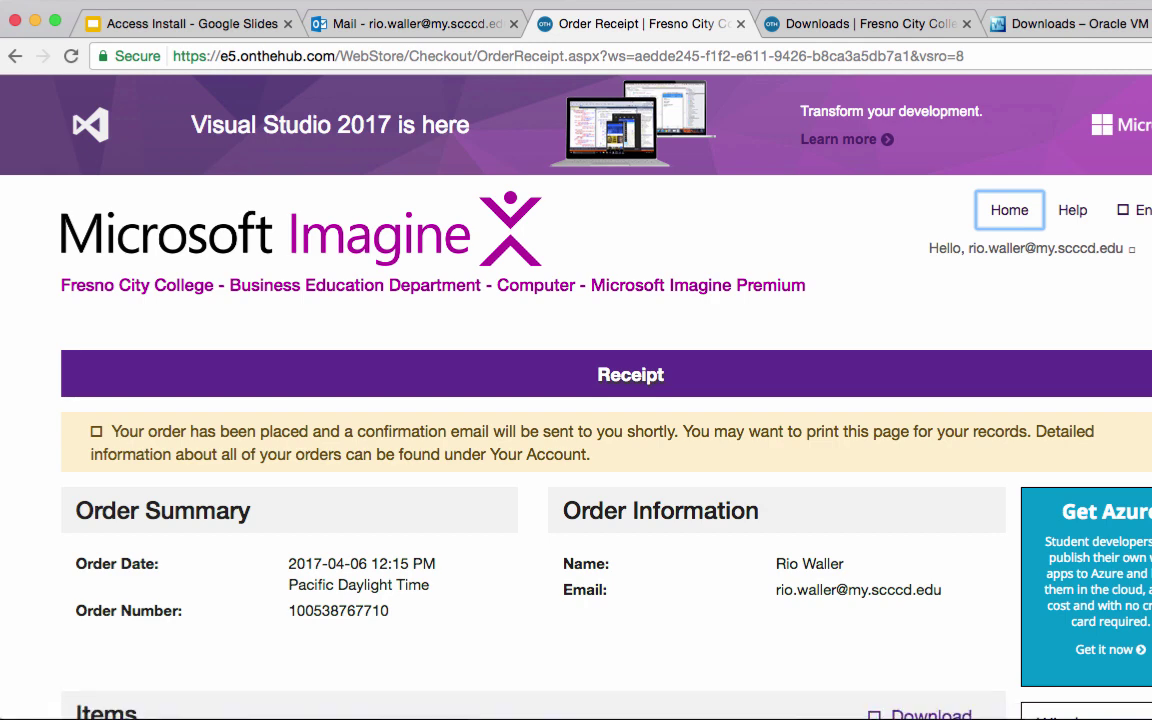
click(350, 719)
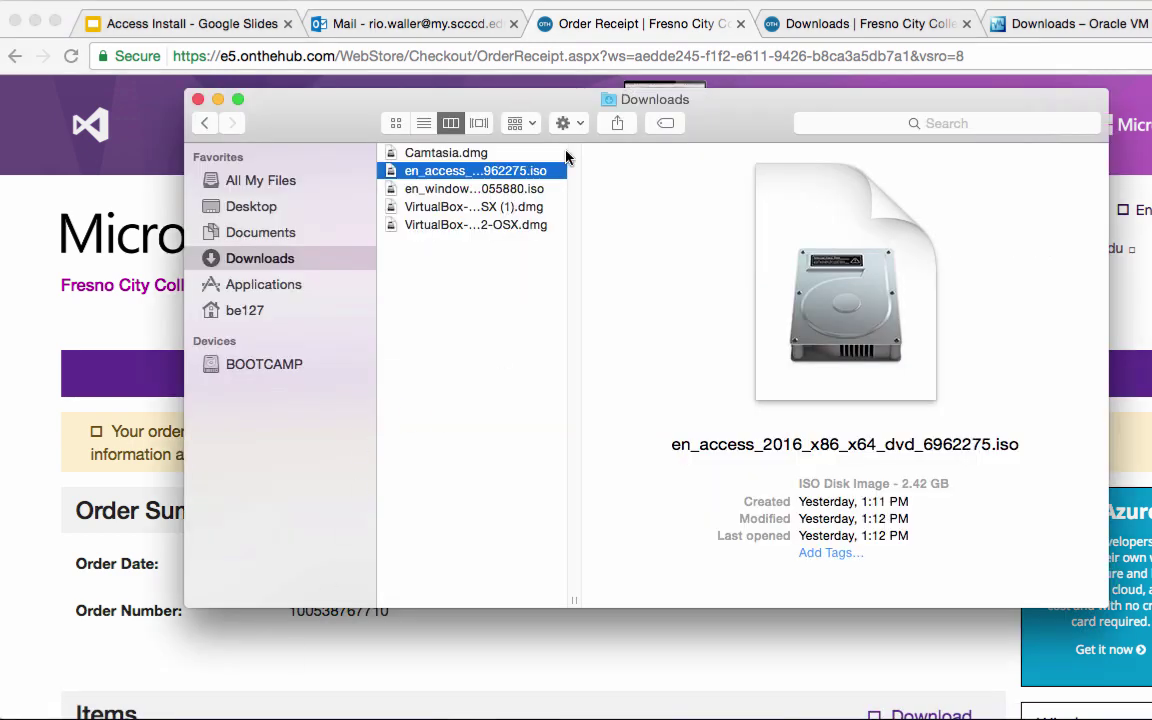
click(563, 208)
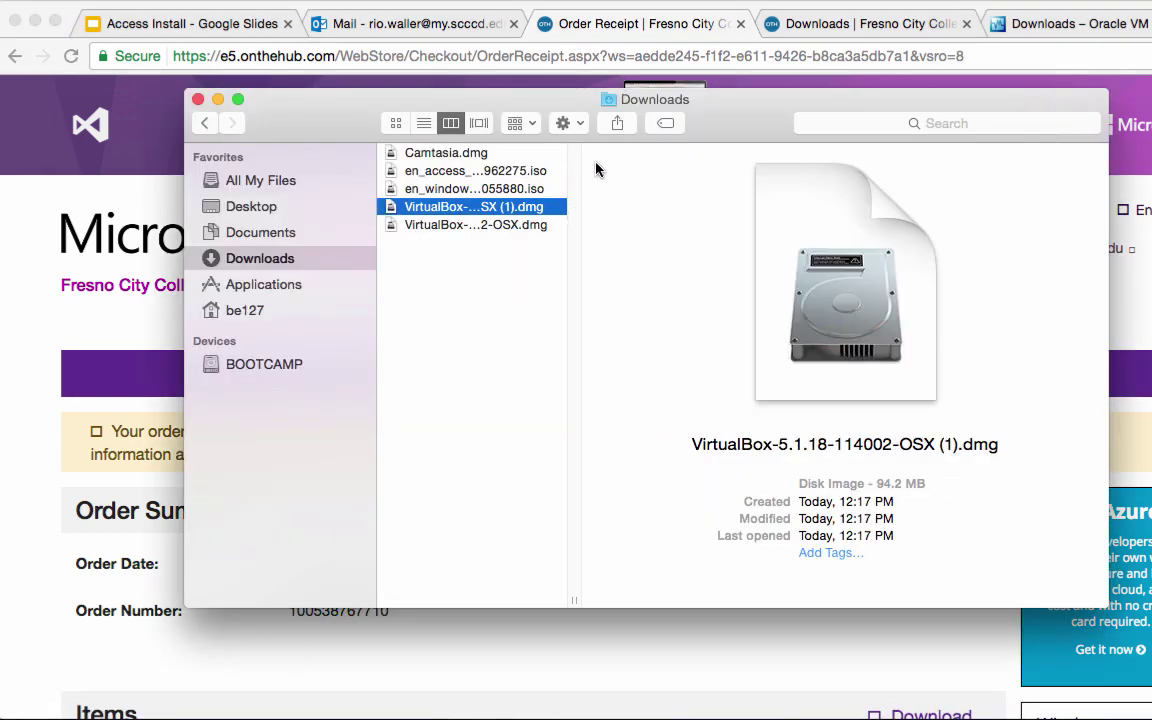
key(Up)
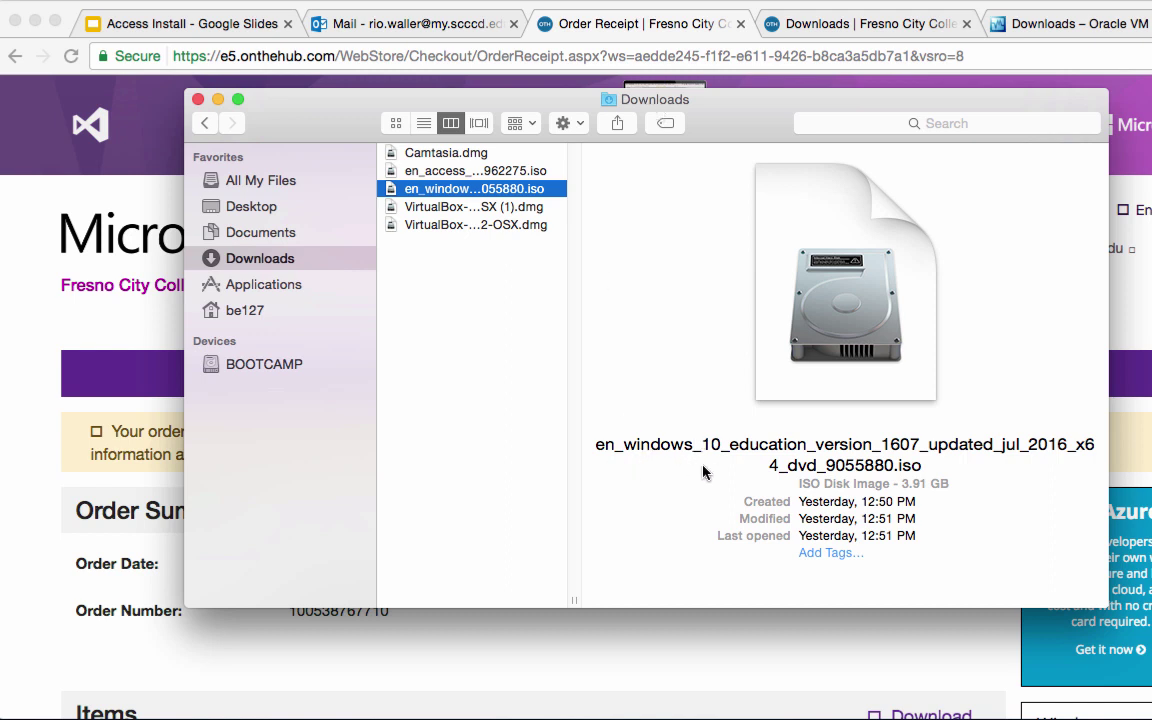
click(465, 172)
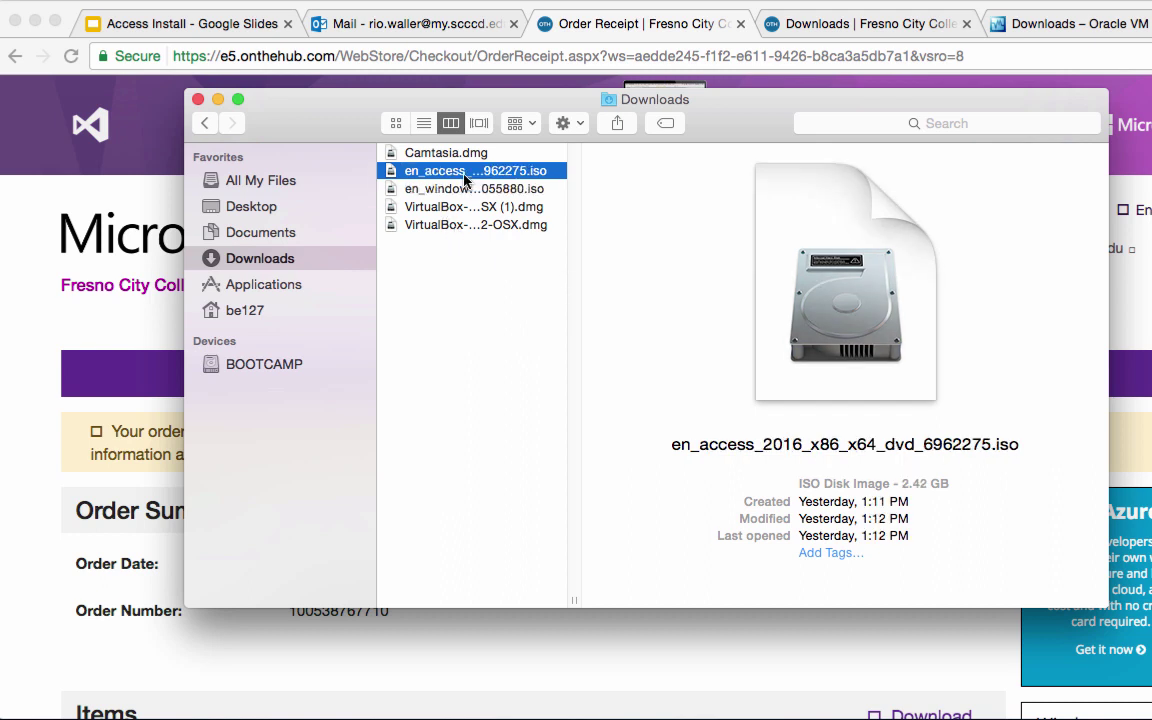
click(465, 189)
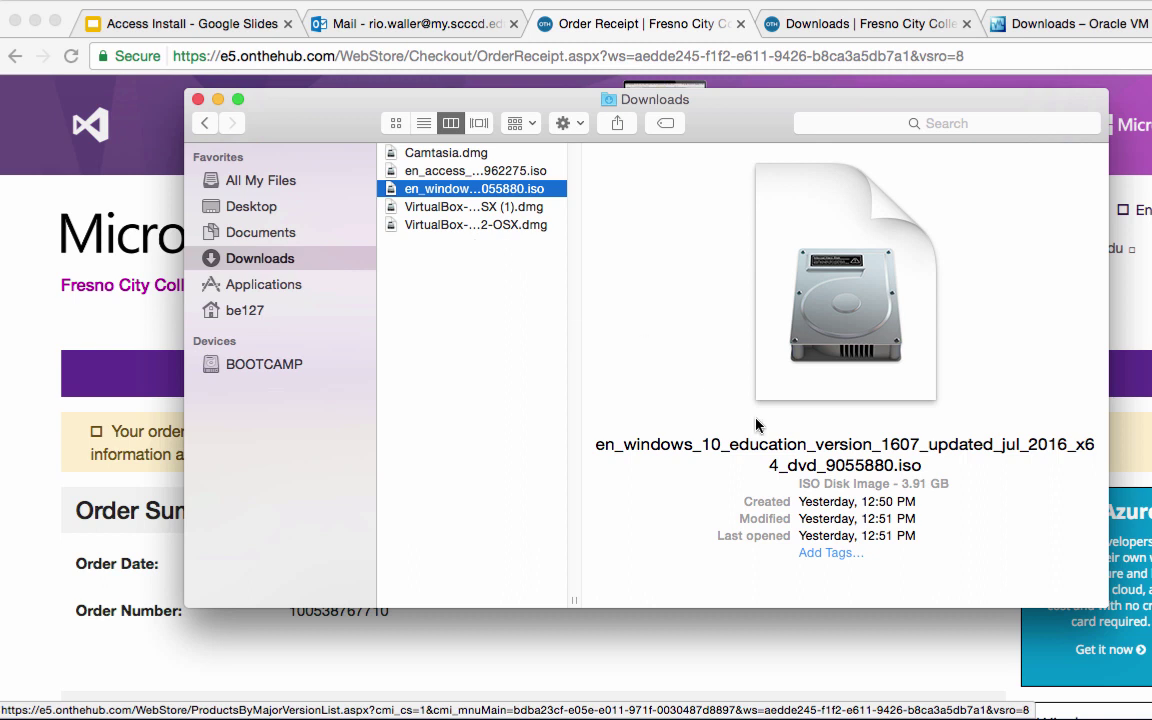
drag(290, 101, 211, 86)
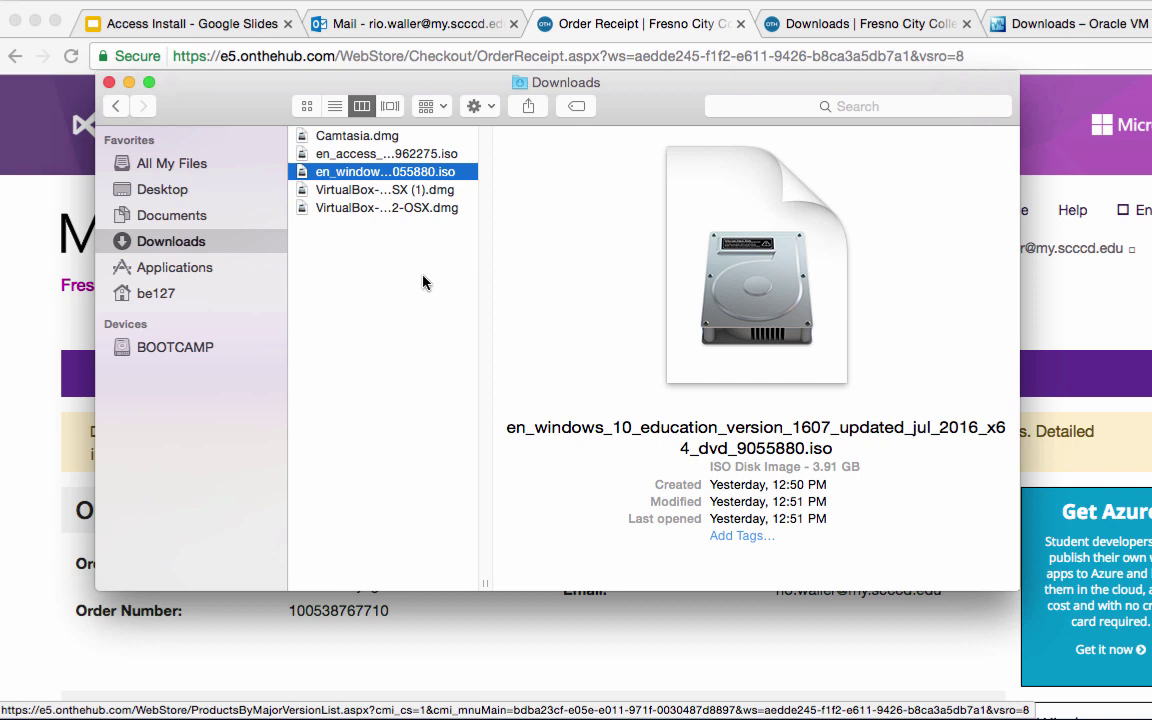
drag(205, 110, 319, 178)
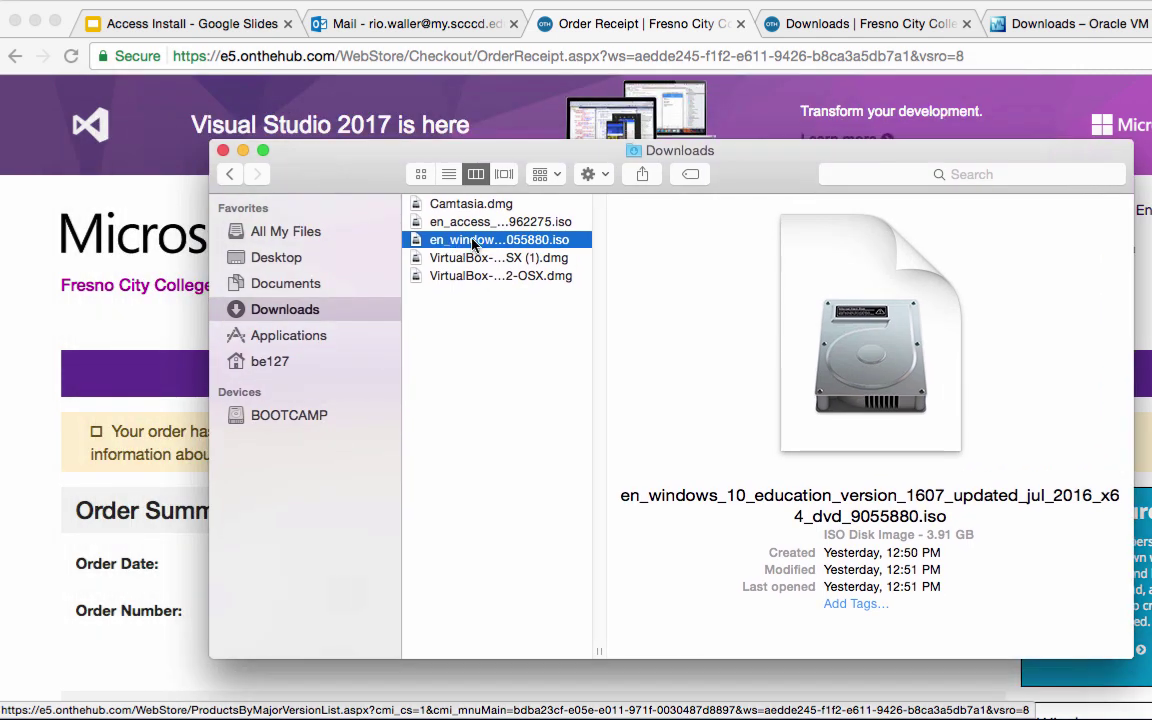
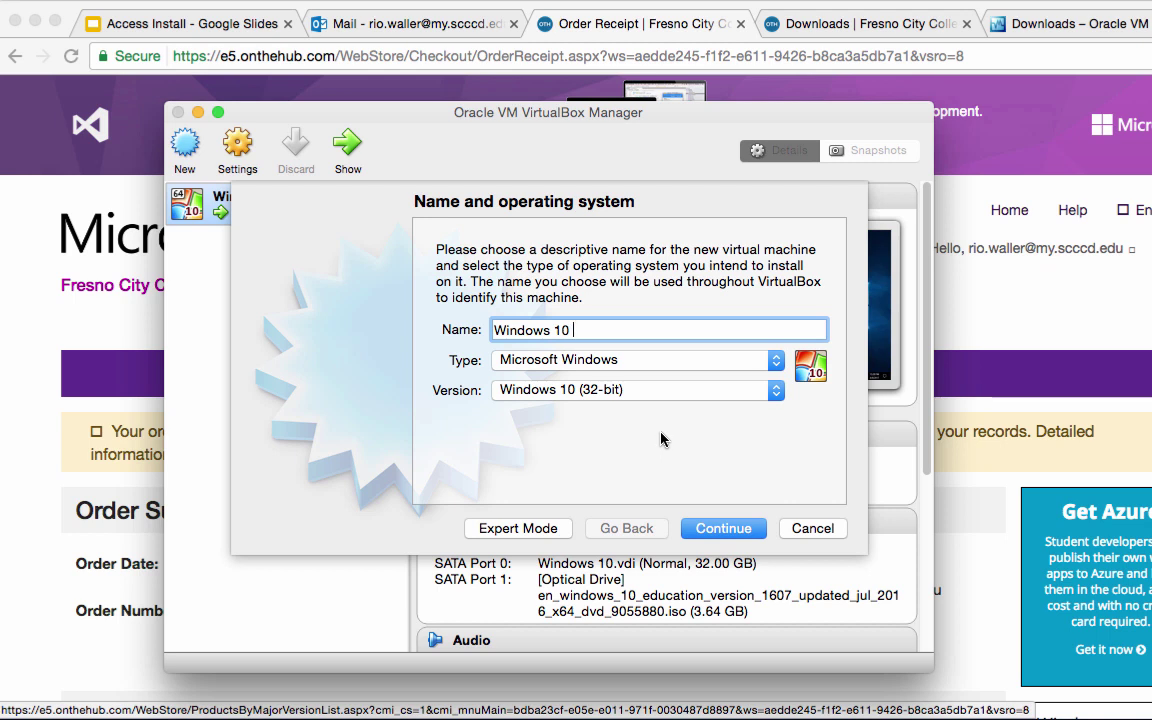
- Name the new virtual machine "Windows 10 Demo", keeping Windows 10 (32-bit) as its version and 1024 MB of memory
text(Demo)
click(729, 531)
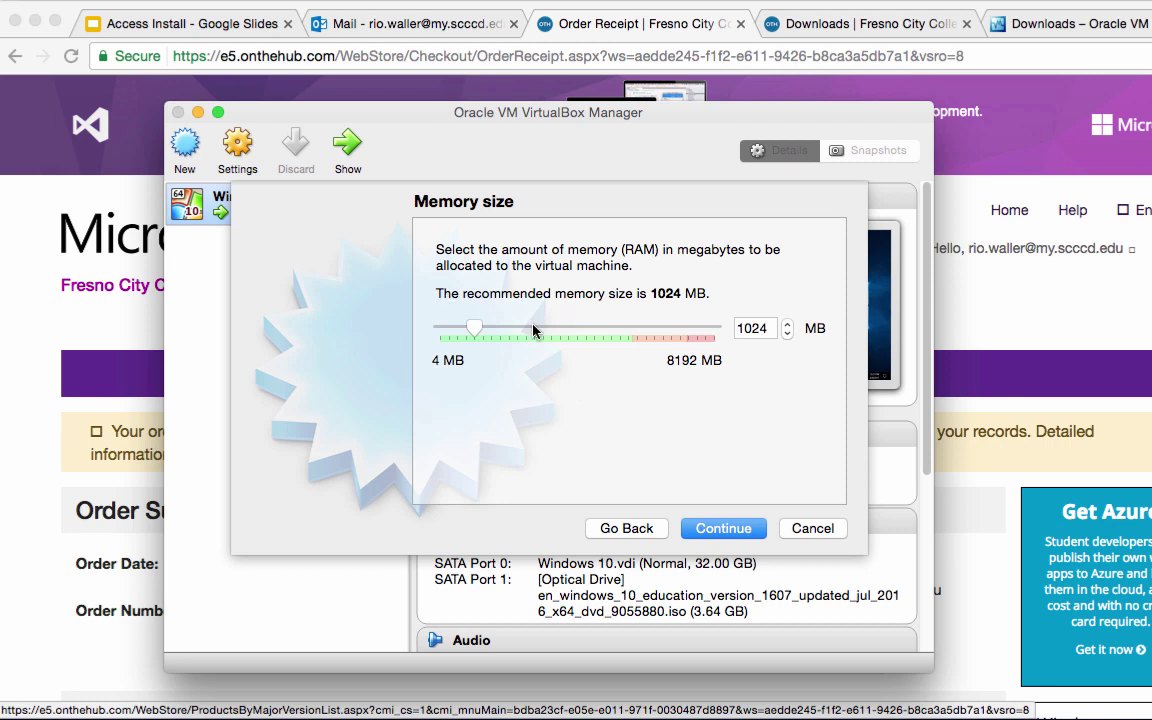
click(729, 530)
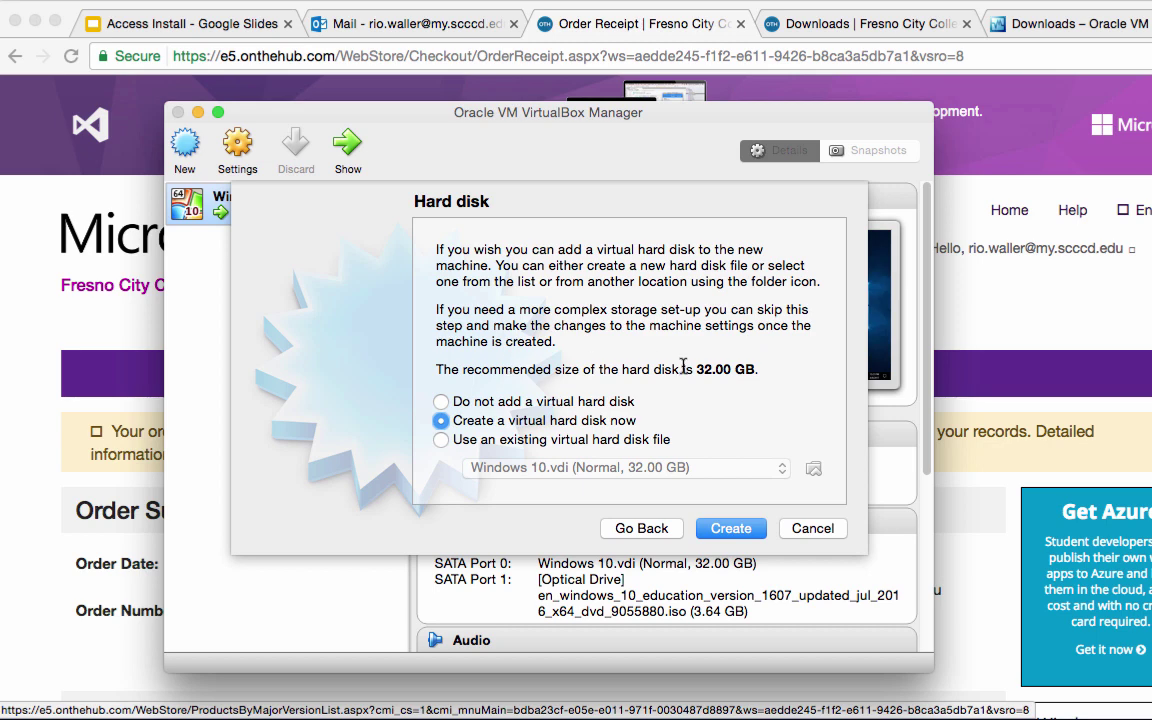
- Create a dynamically allocated 32.00 GB VDI virtual hard disk named "Windows 10 Demo_" for the new machine
drag(697, 369, 752, 370)
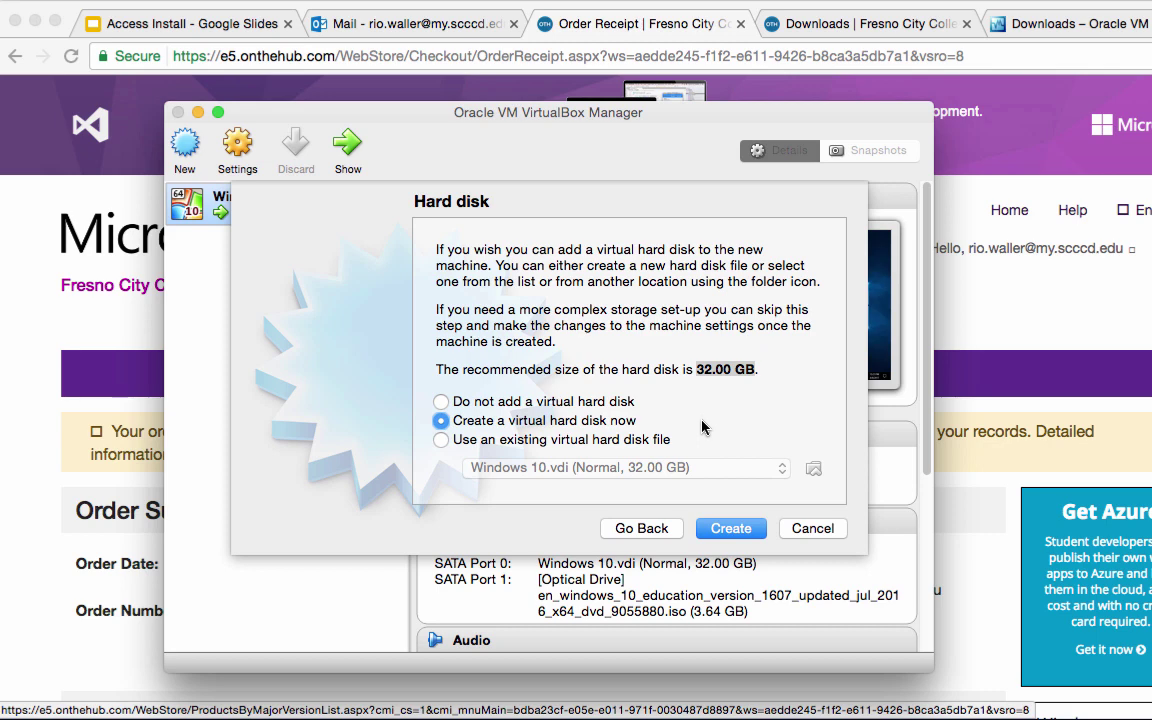
click(729, 530)
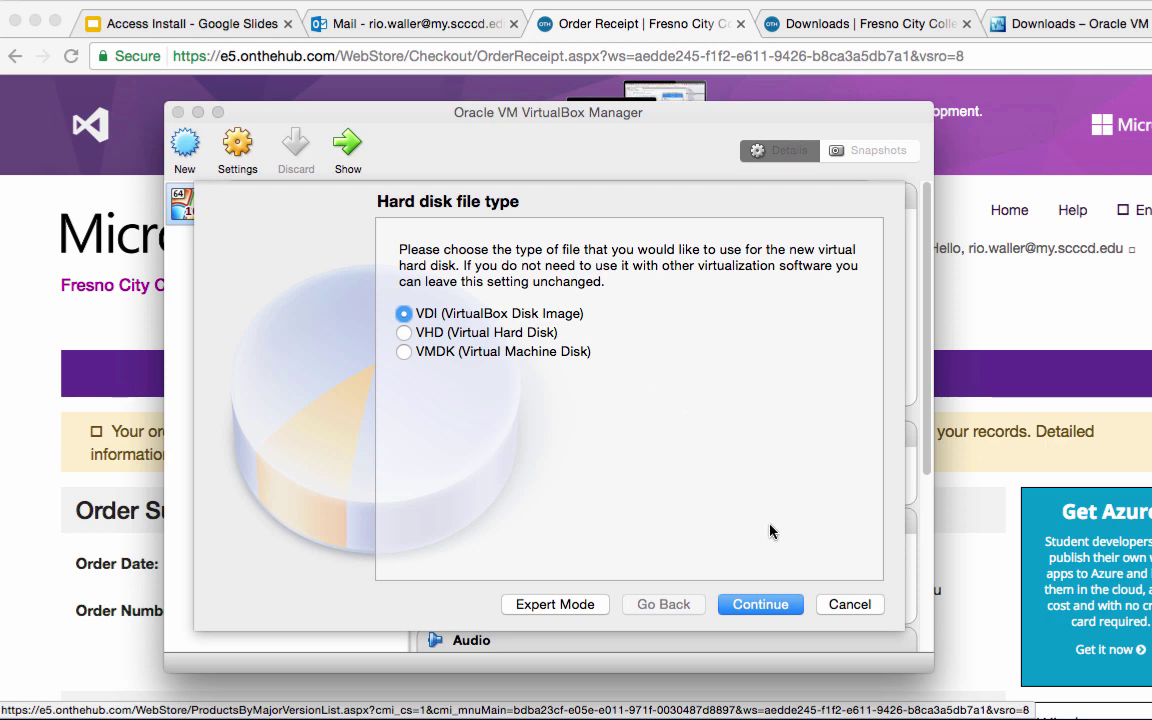
click(754, 606)
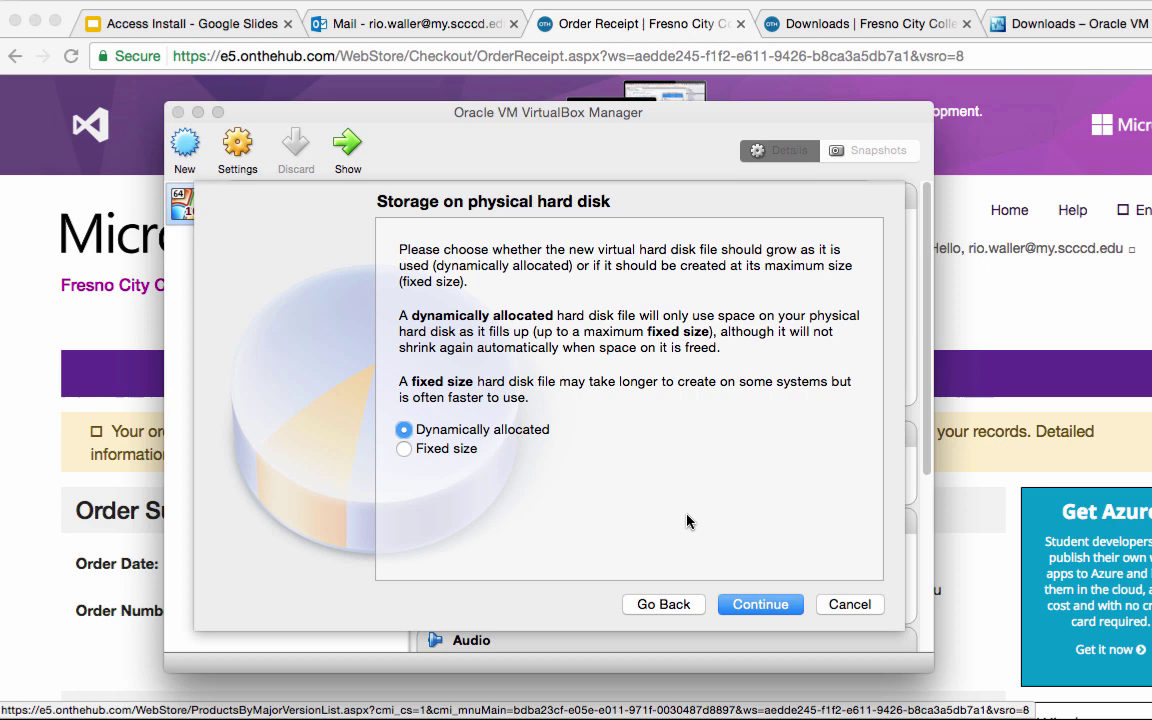
click(766, 605)
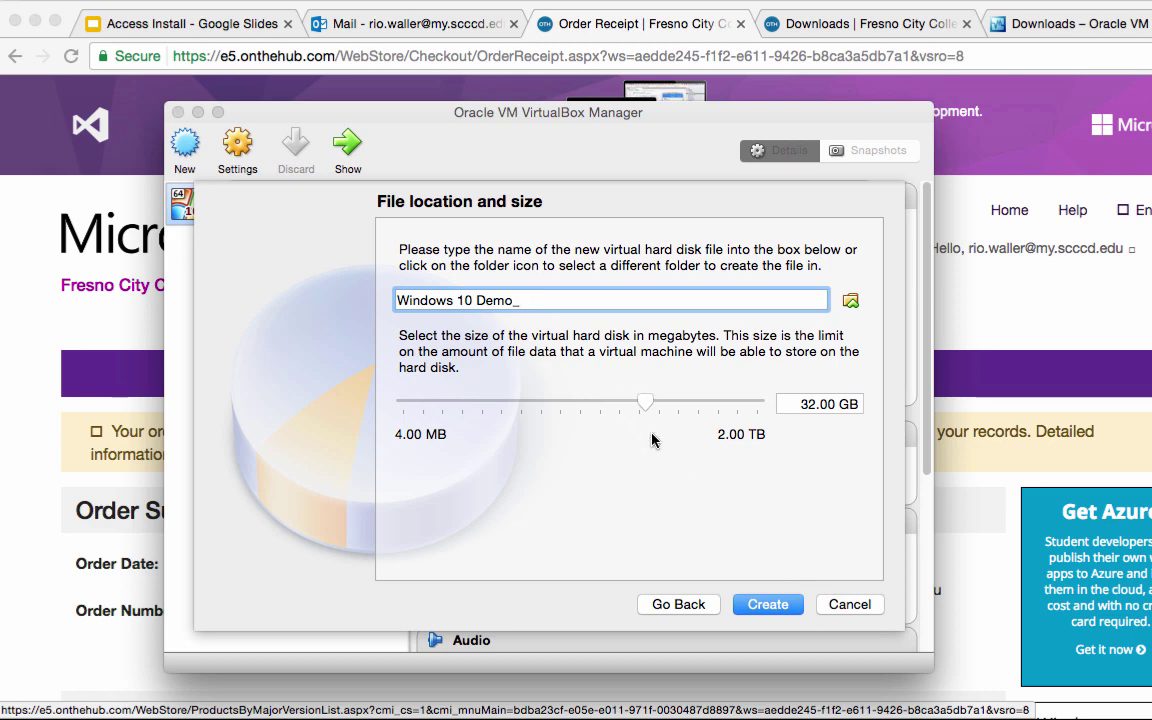
click(765, 605)
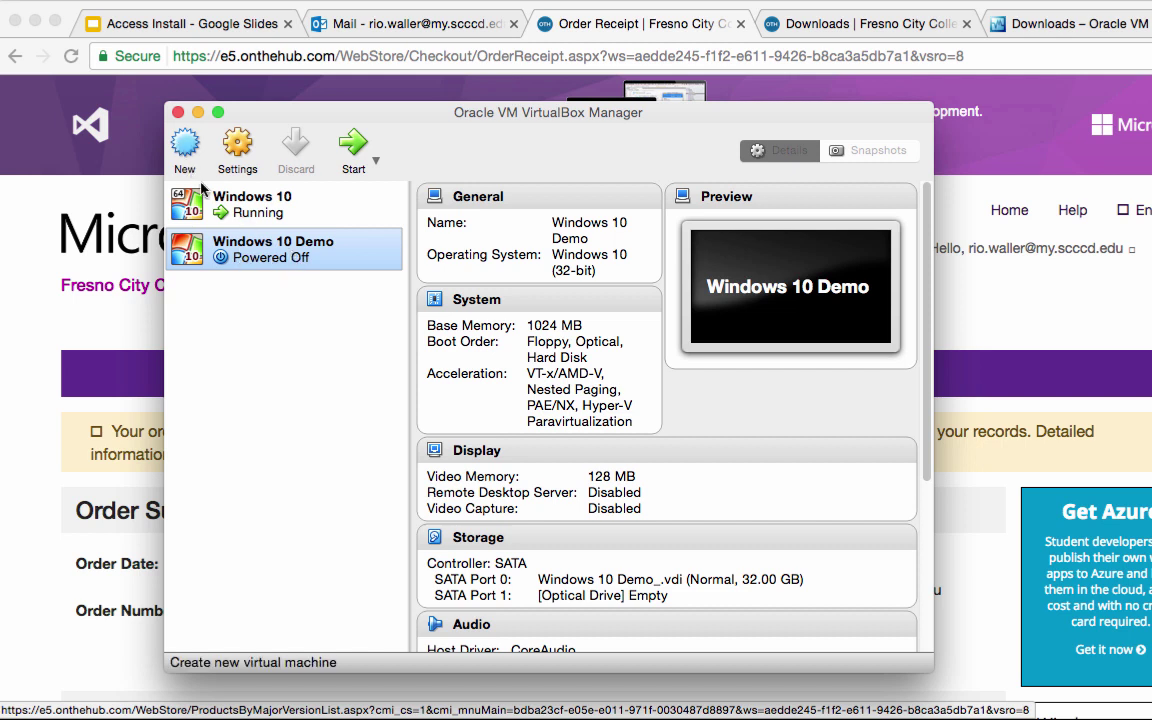
- Start the "Windows 10 Demo" machine and browse the Downloads folder for its startup disk image, leaving the disk selection cancelled
click(356, 148)
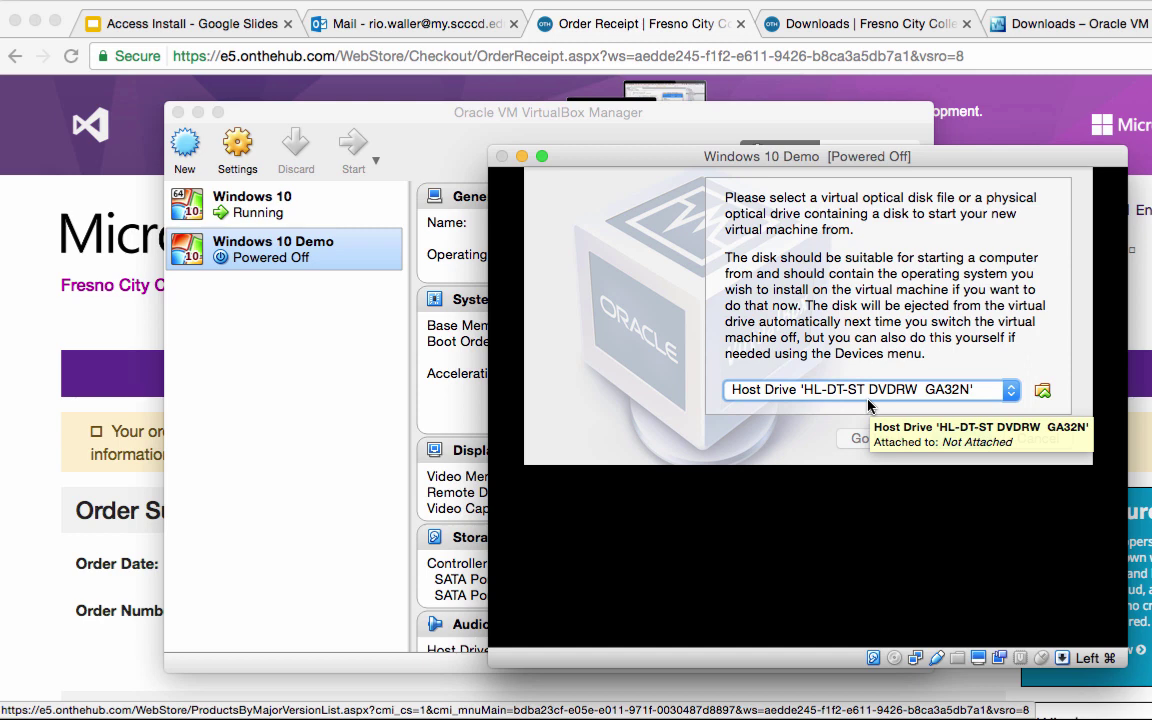
click(1010, 391)
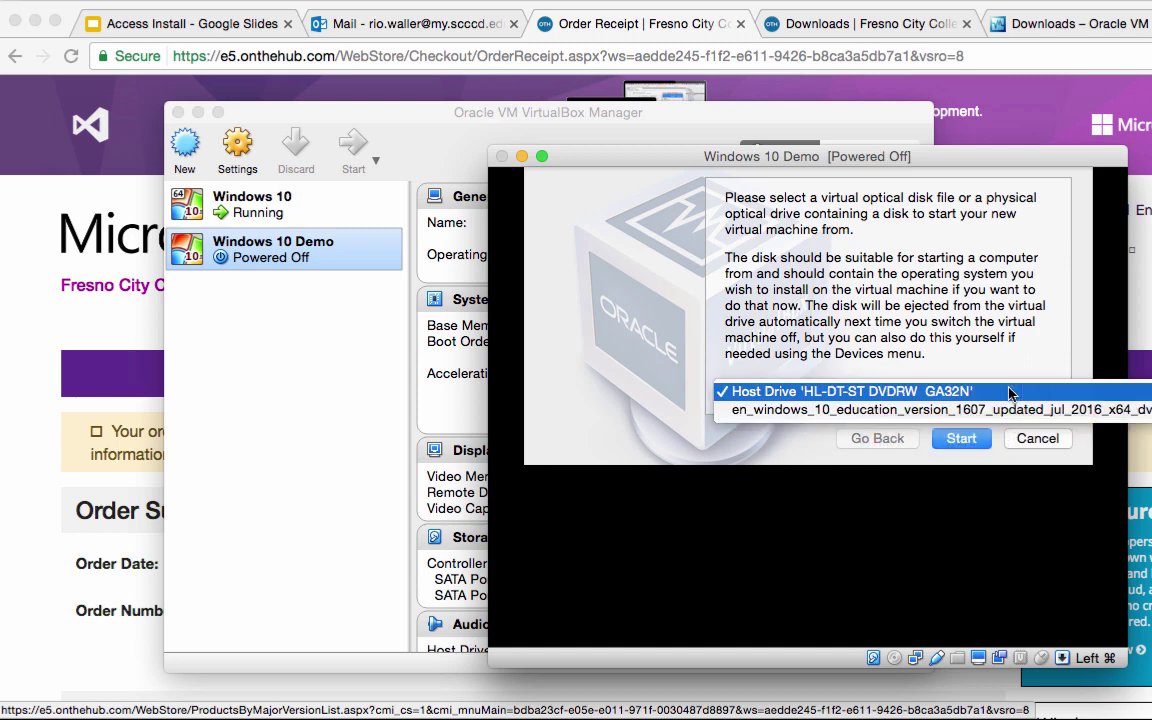
click(915, 345)
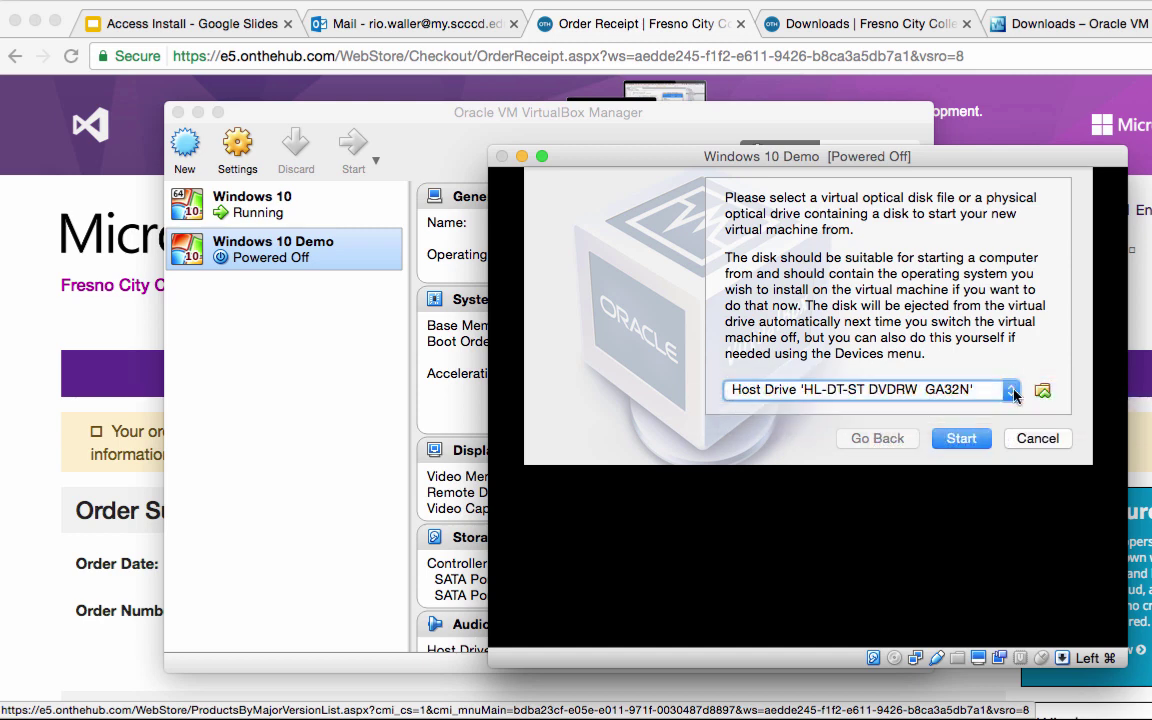
click(1043, 392)
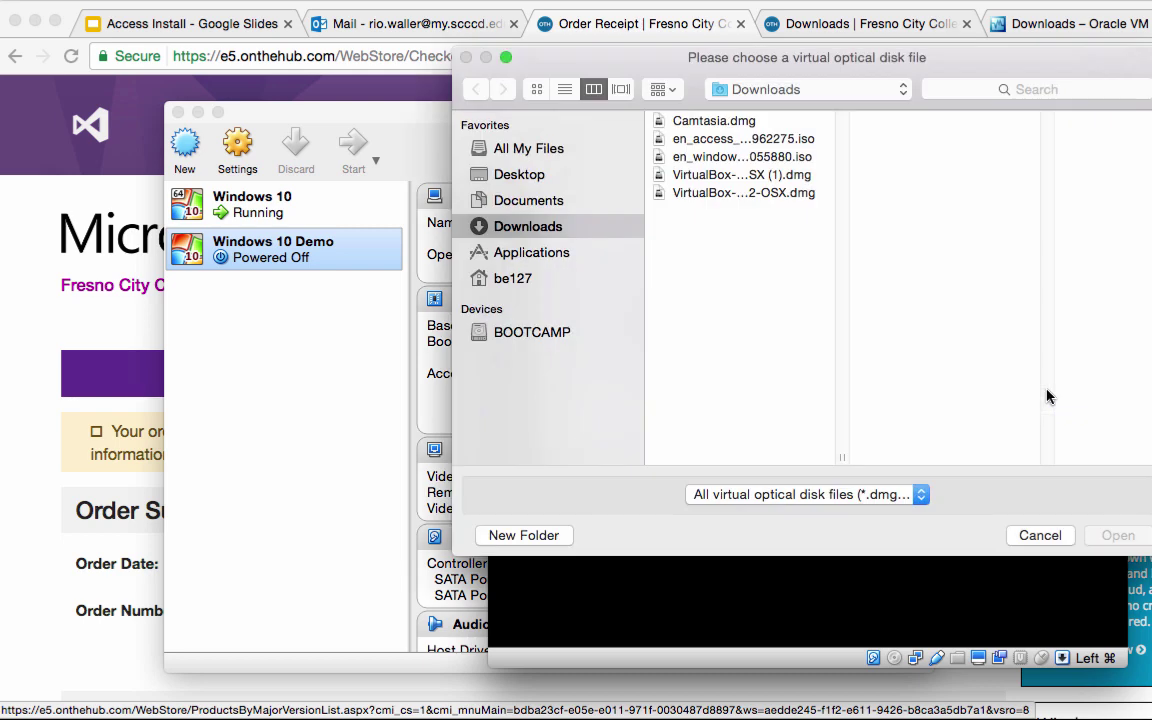
drag(639, 60, 543, 71)
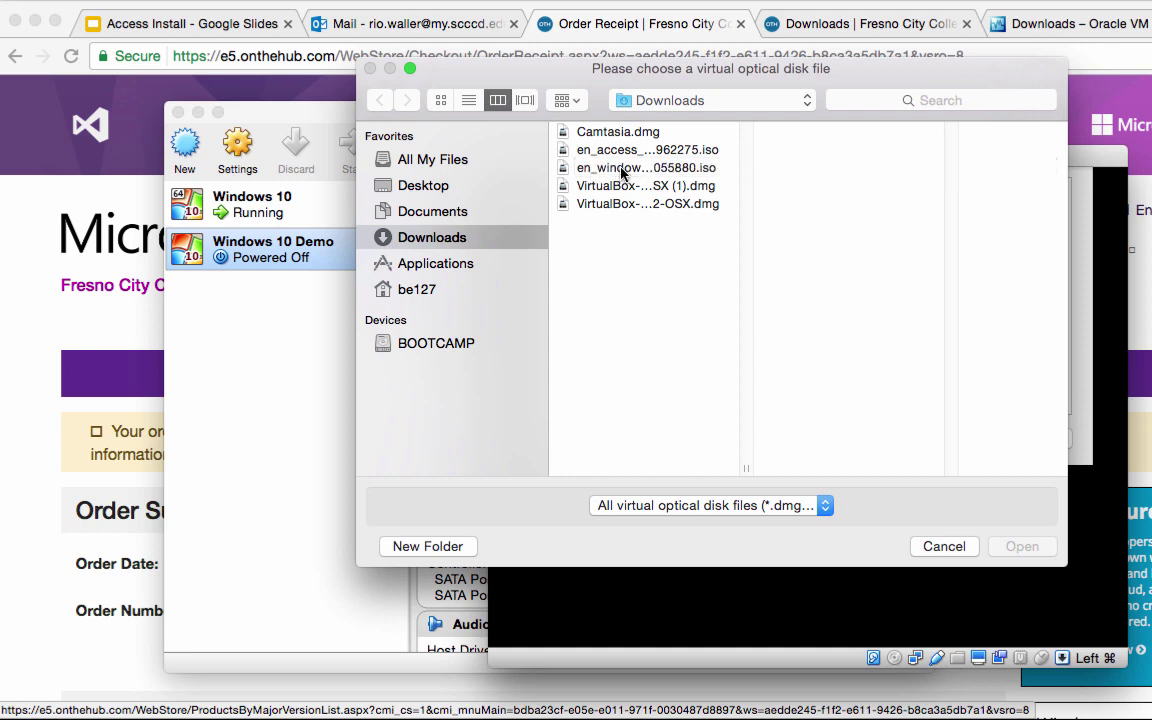
click(944, 546)
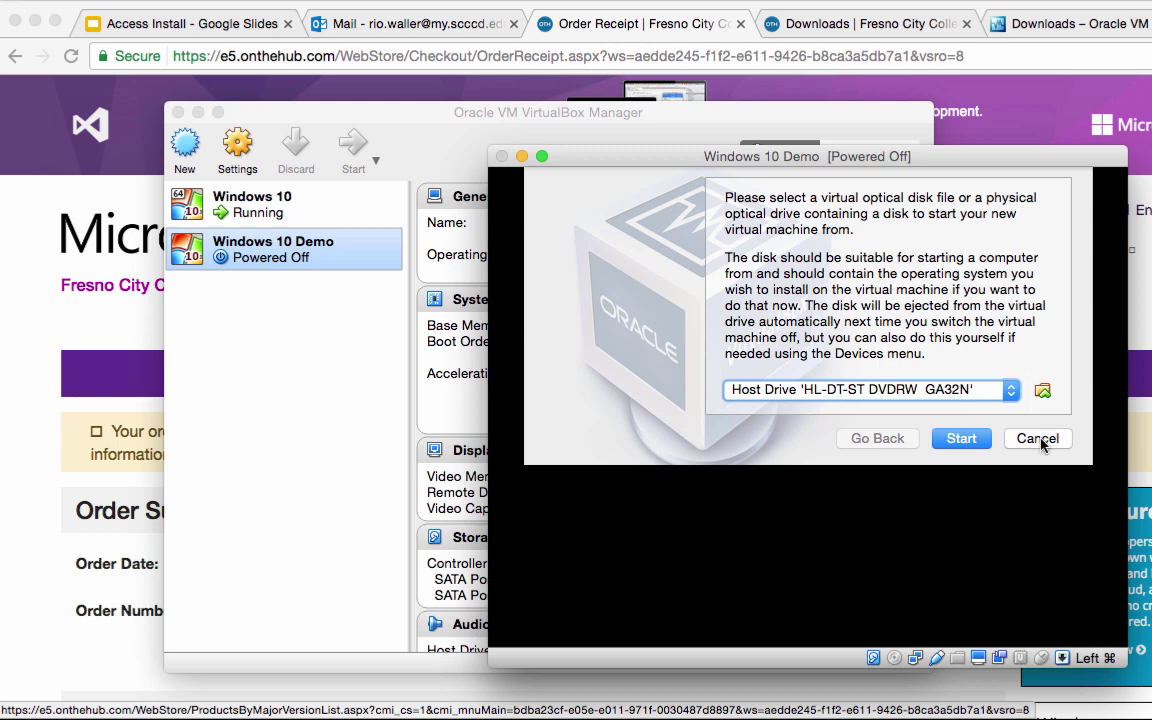
click(1039, 441)
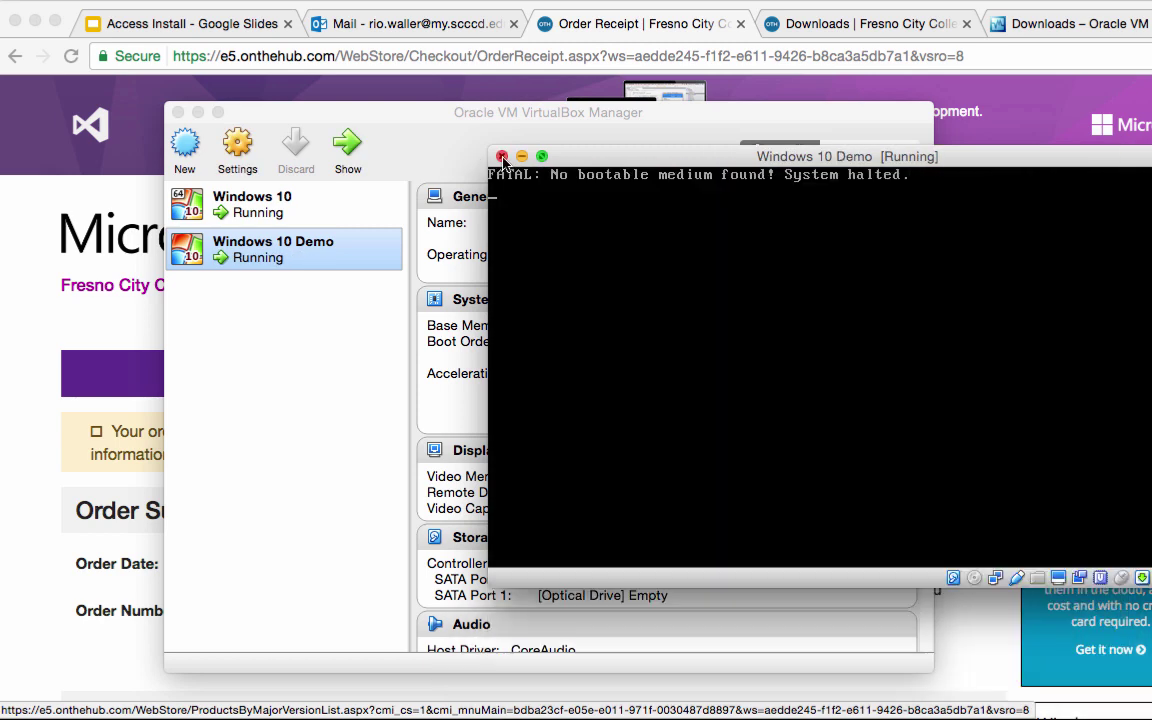
- Power off the "Windows 10 Demo" machine and remove it from VirtualBox, deleting all its files
click(502, 157)
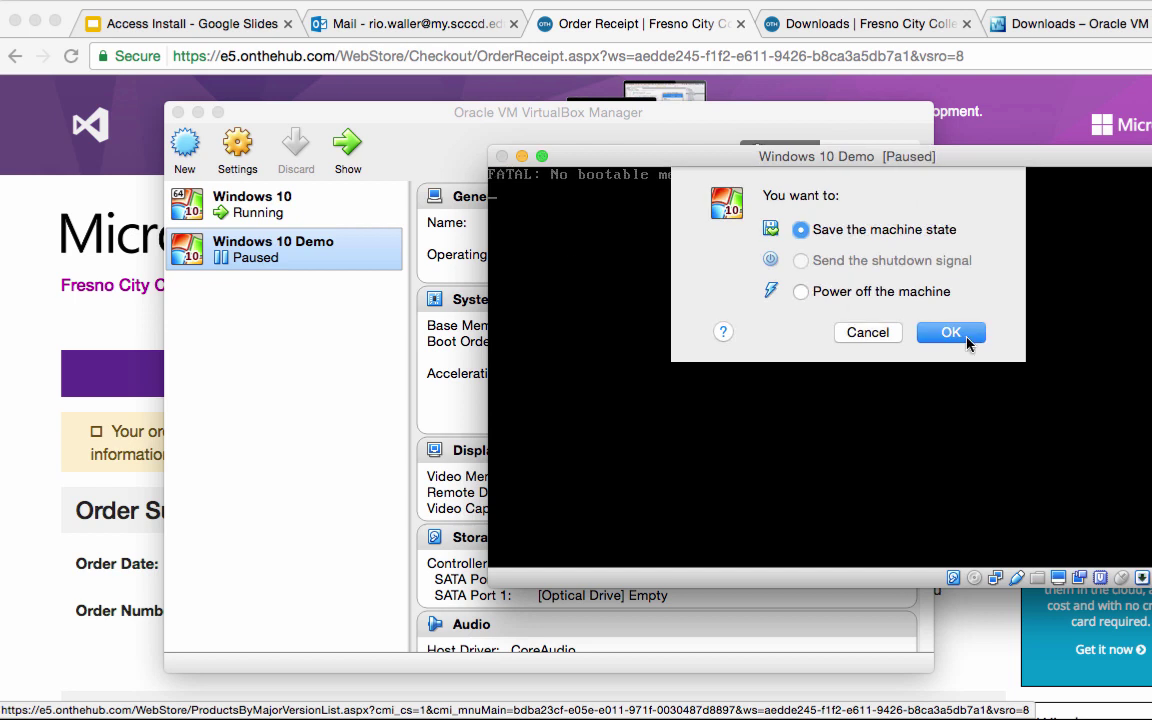
click(866, 291)
click(936, 339)
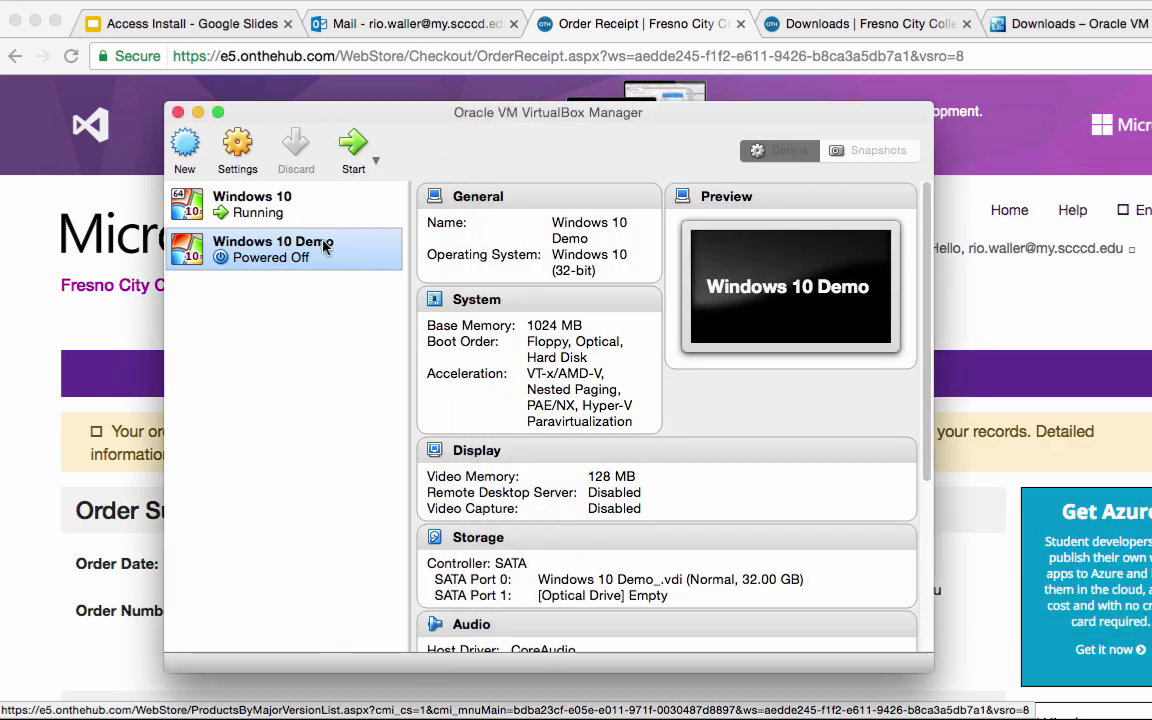
right_click(322, 245)
click(380, 293)
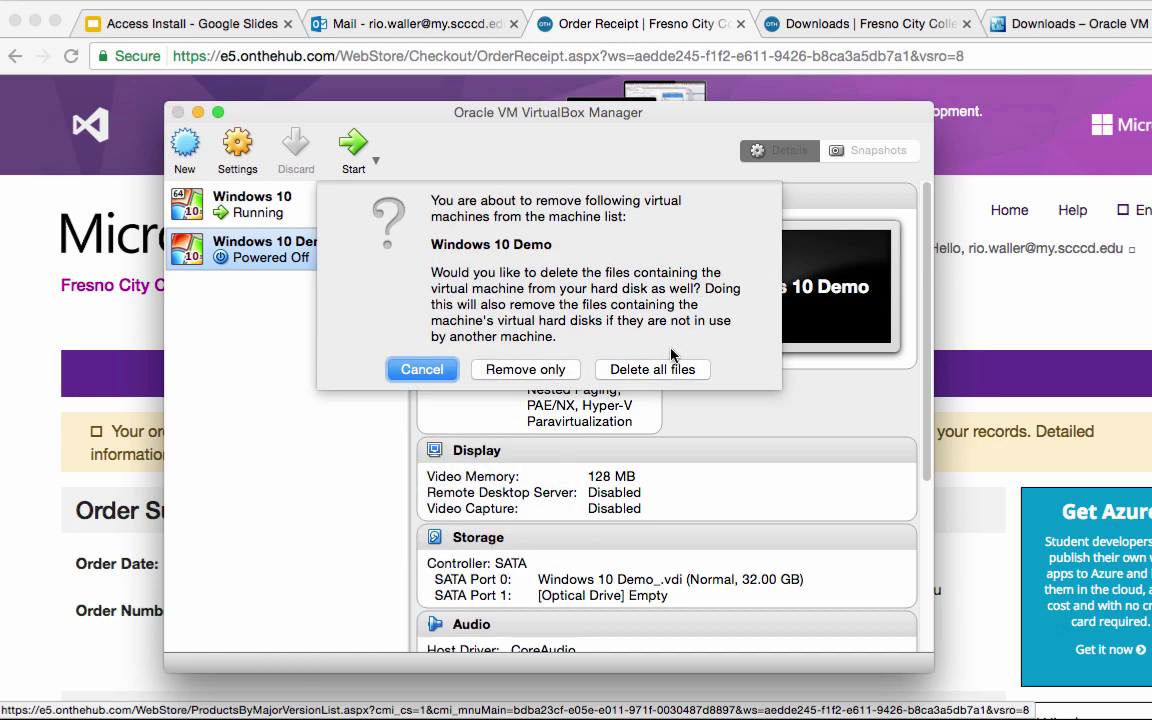
click(610, 369)
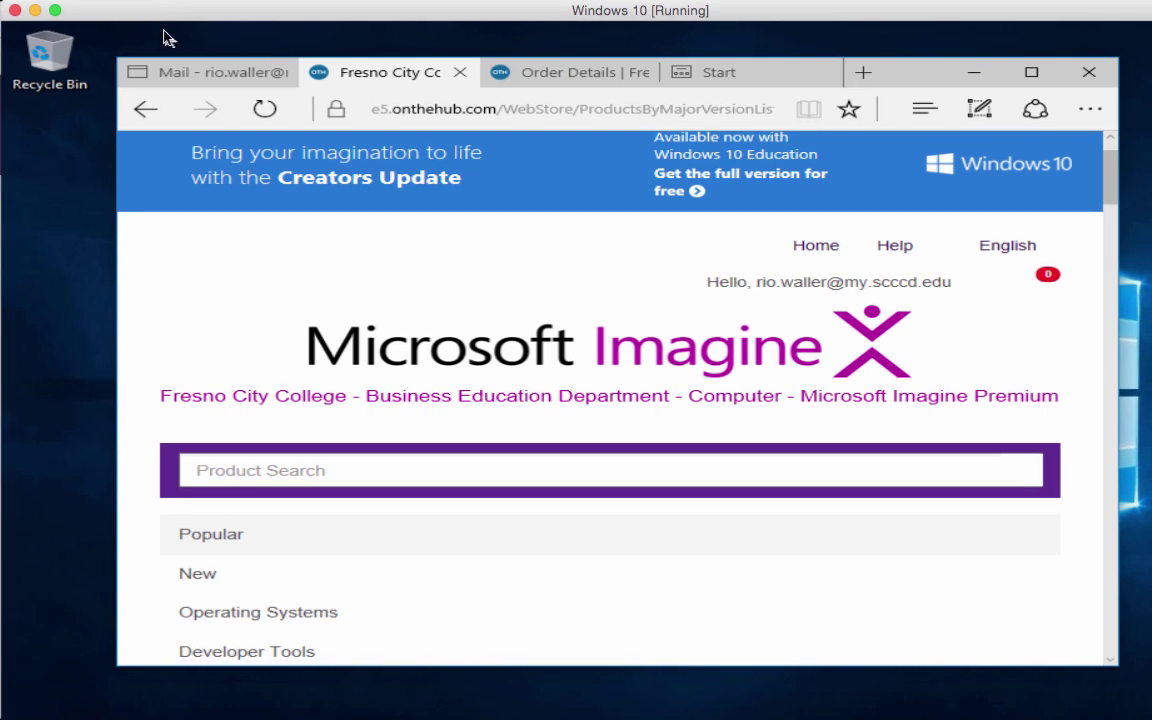
- Inside the running Windows 10 machine, examine the Access 2016 order receipt e-mail and the Microsoft Imagine store page in the browser
mouse_move(188, 69)
mouse_move(213, 718)
click(219, 73)
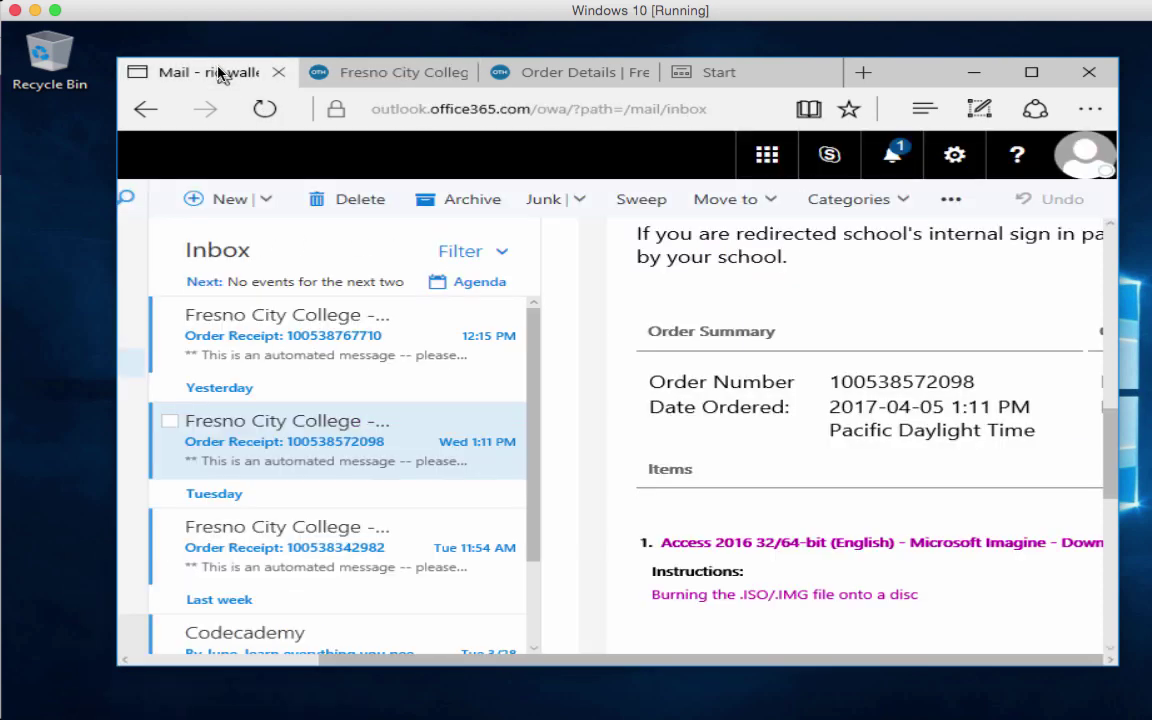
click(377, 72)
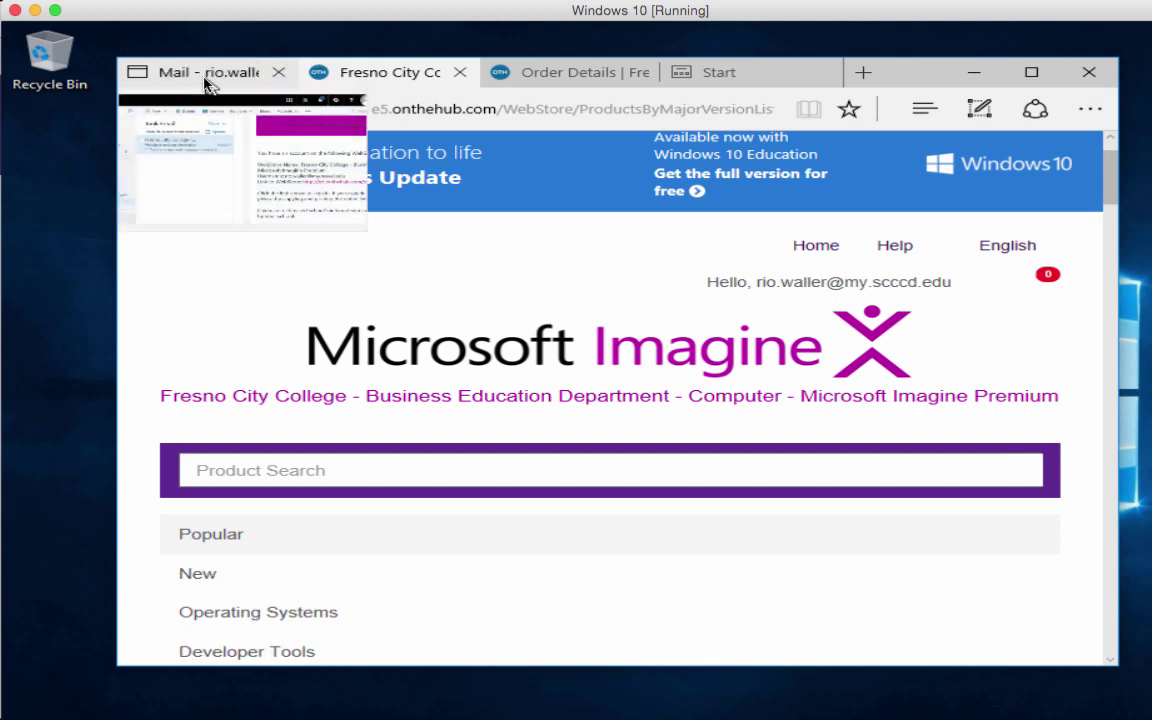
click(205, 78)
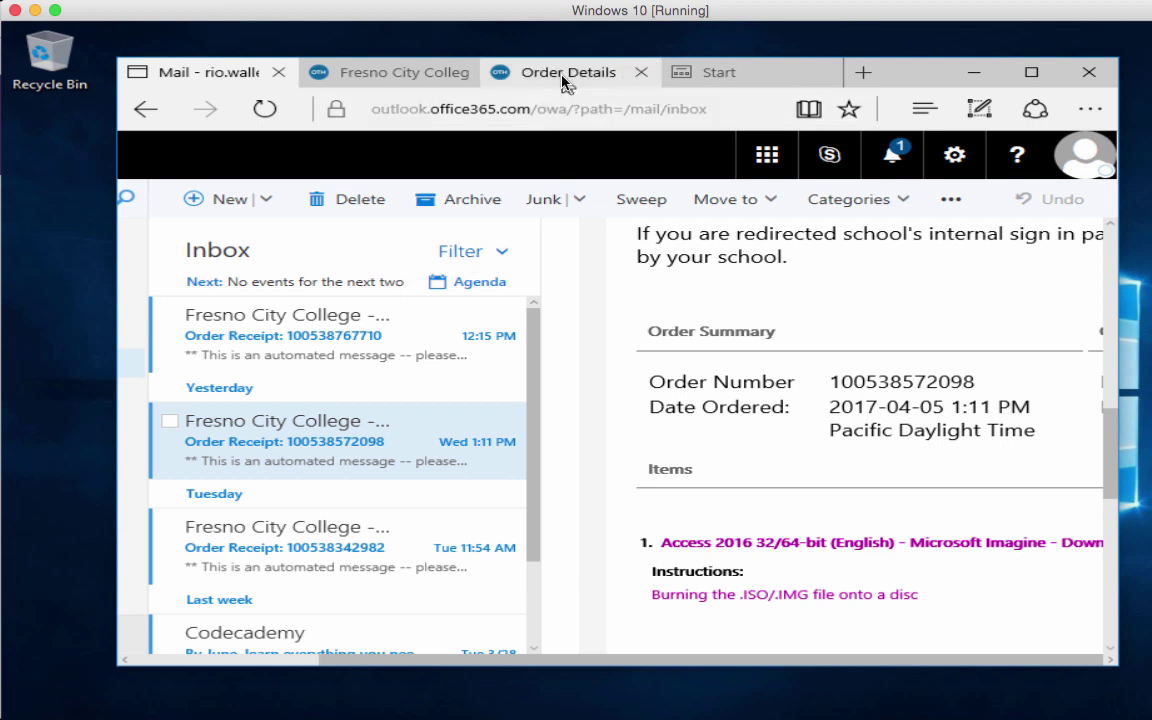
mouse_move(565, 84)
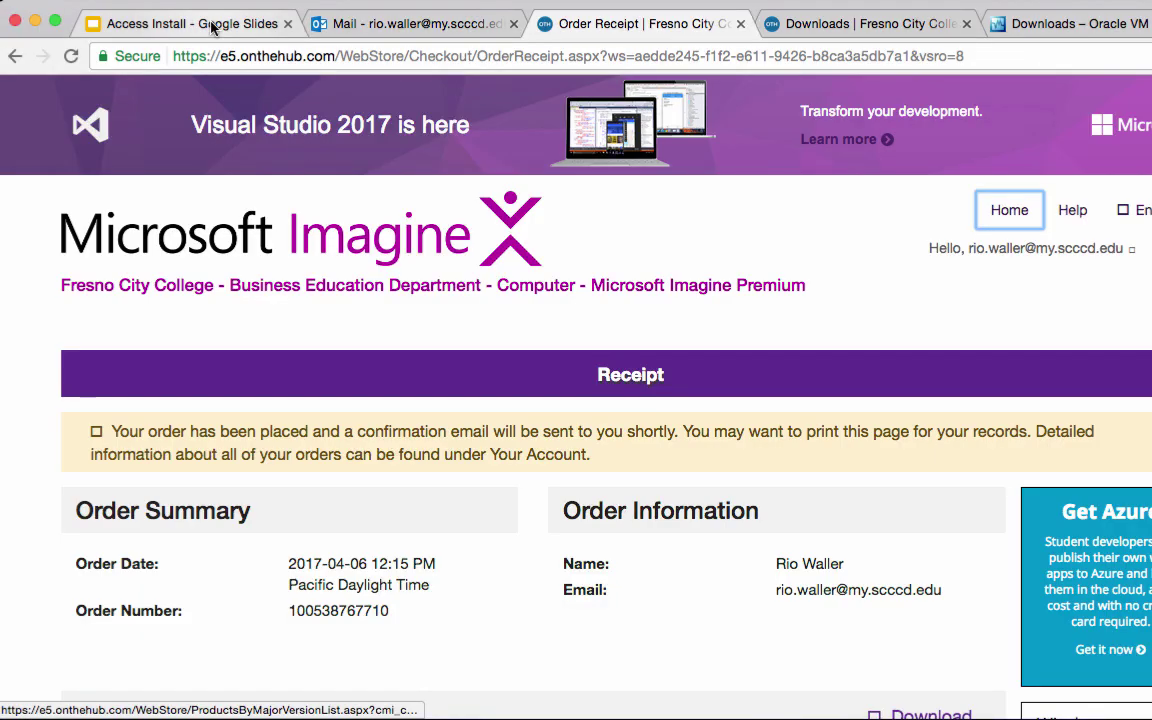
- Switch to the Access Install presentation and reveal the remaining Mac OS instructions through "Install Access"
click(190, 23)
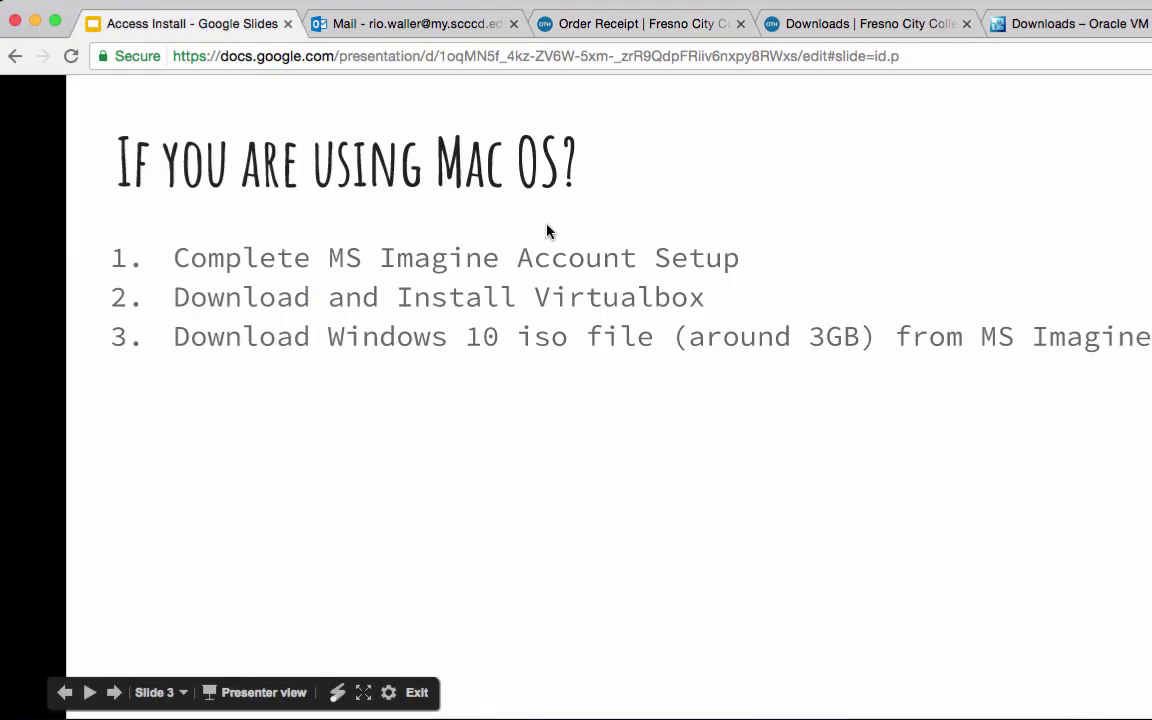
key(Right)
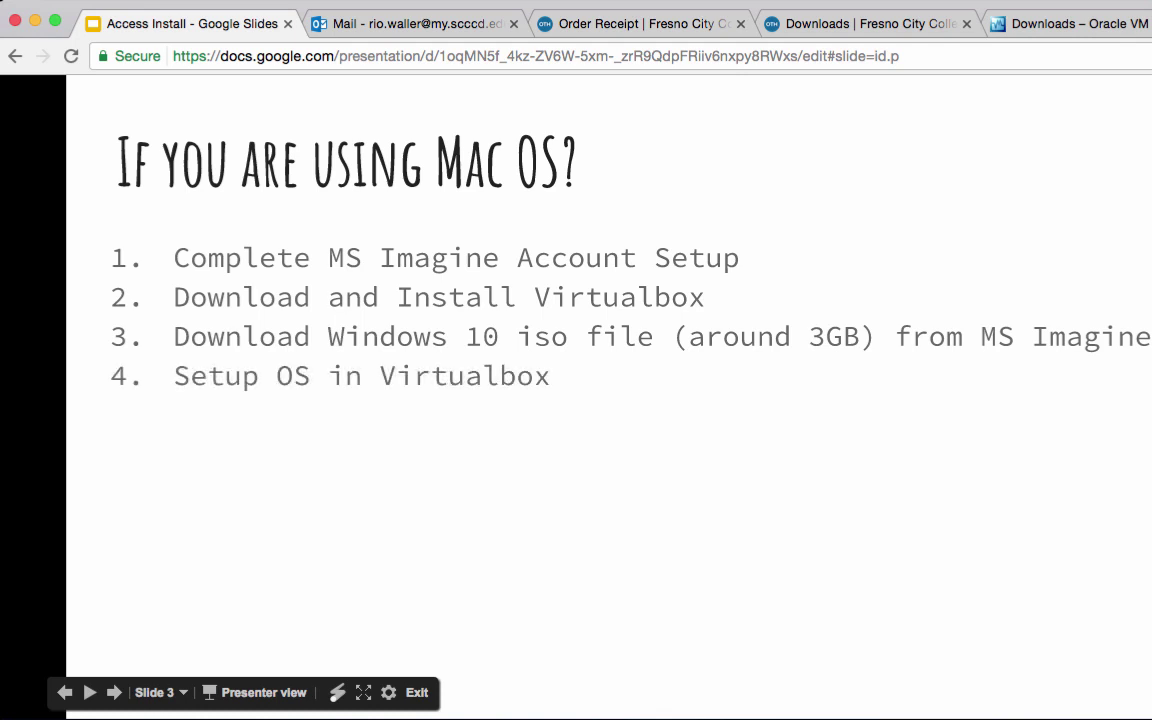
key(Right)
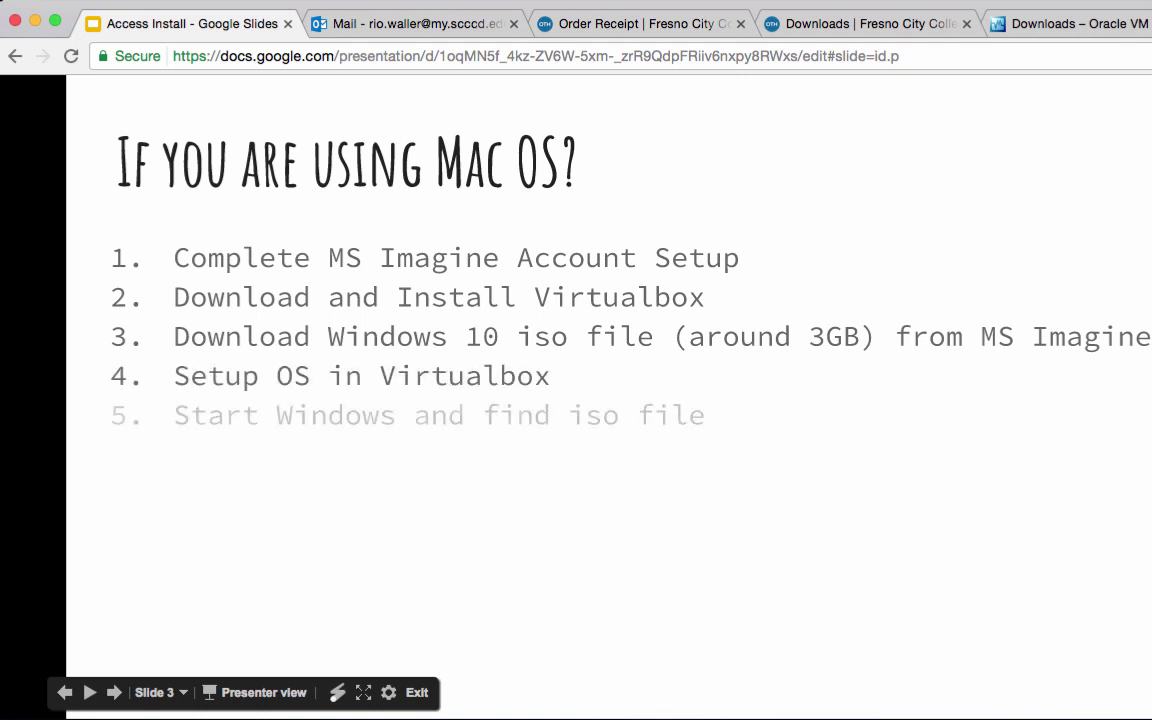
key(Right)
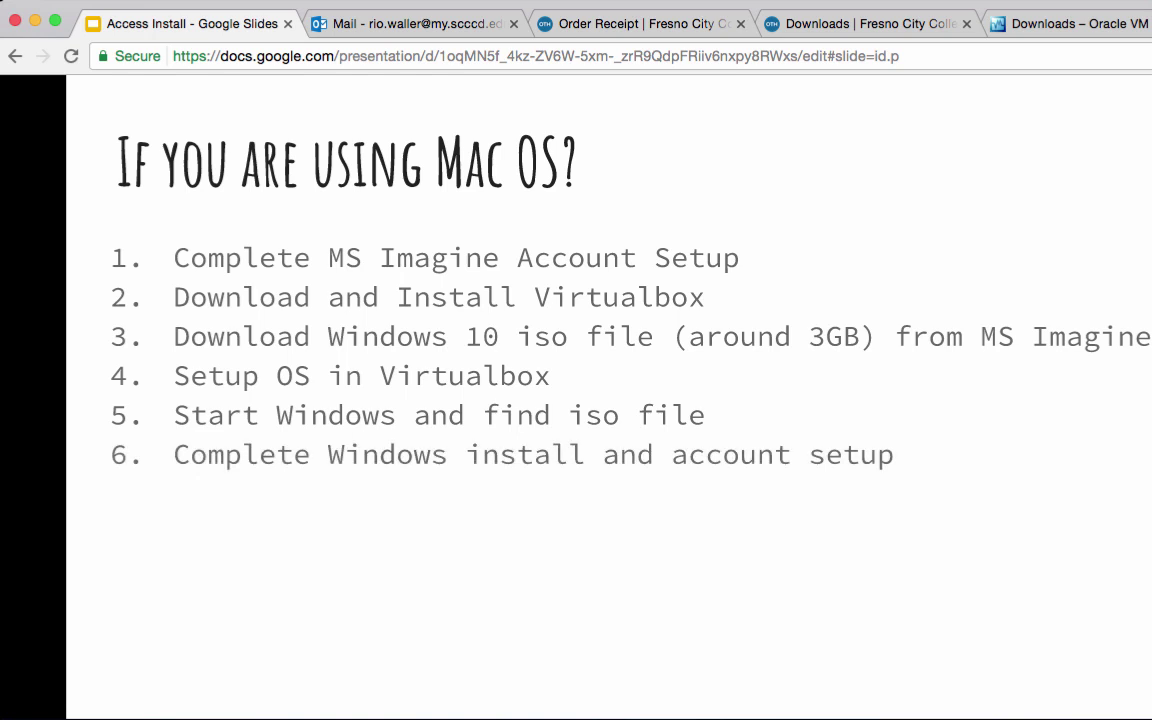
key(Right)
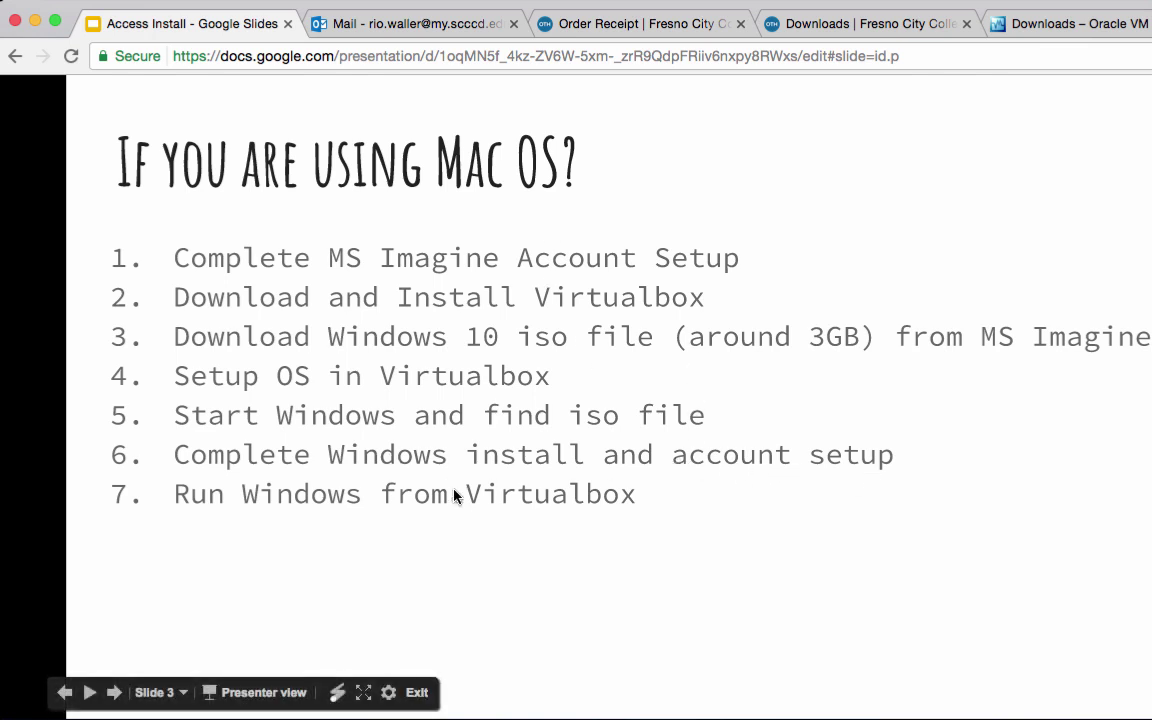
key(Right)
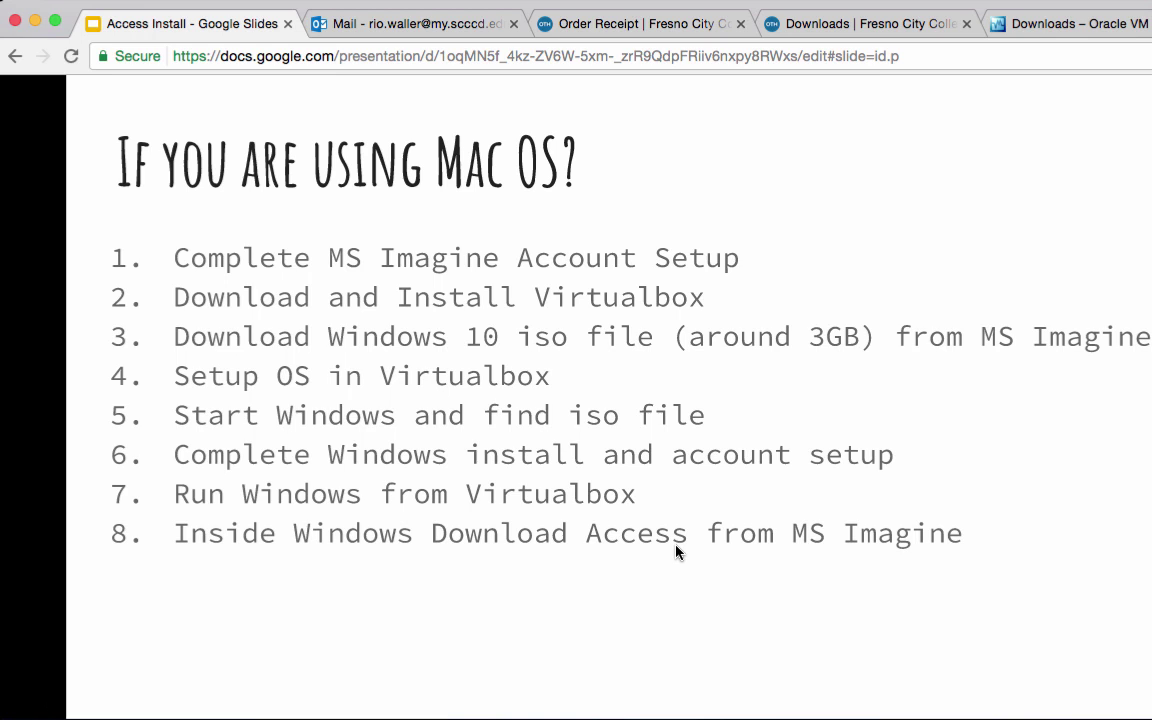
key(Right)
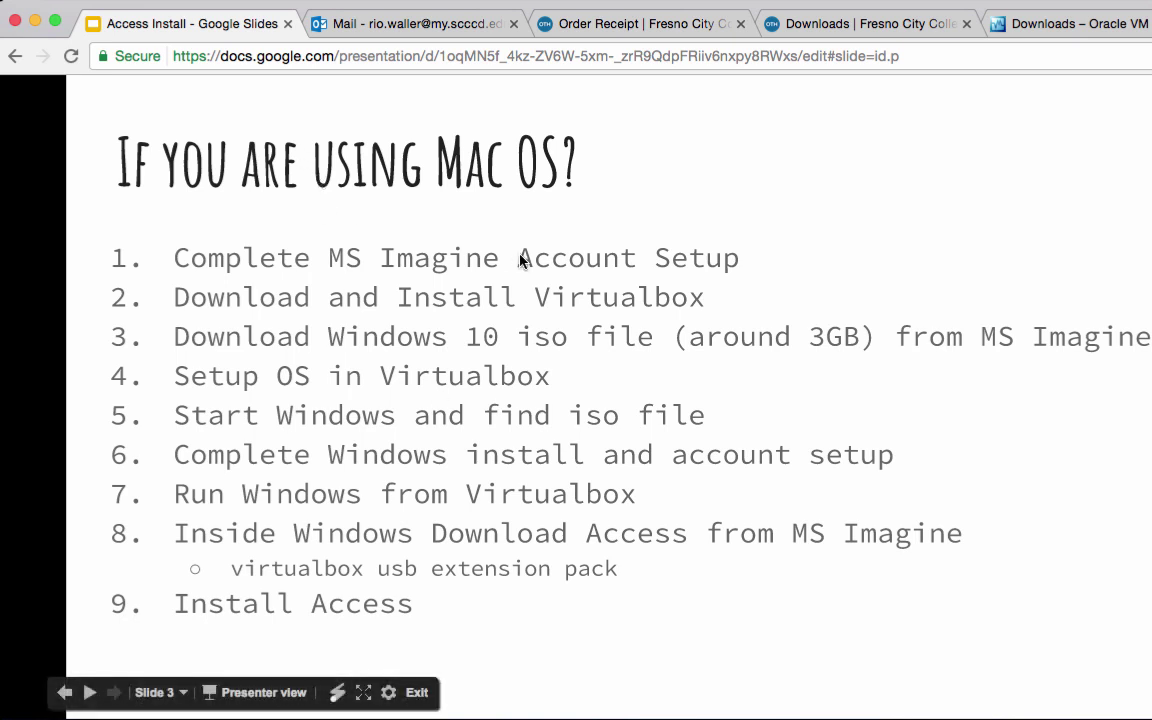
- Step the presentation back to its "Access Install" title slide
key(Left)
key(Left)
key(Left)
key(Left)
key(Left)
key(Left)
key(Left)
key(Left)
key(Left)
key(Left)
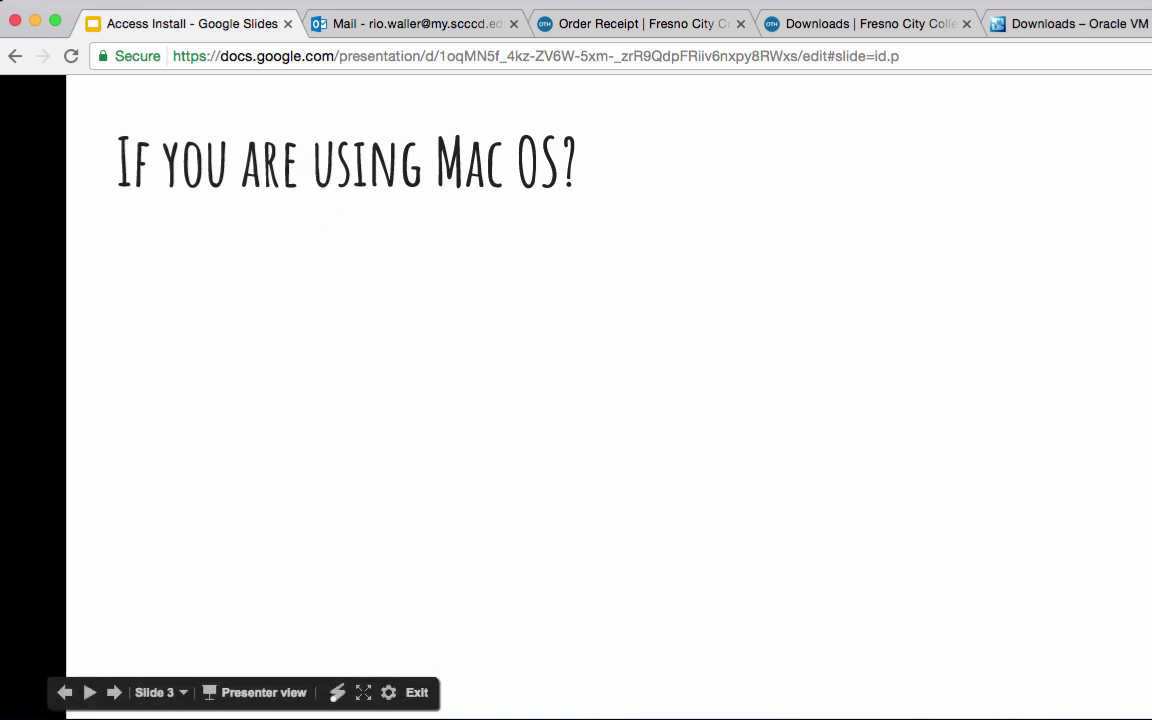
key(Left)
key(Left)
key(Left)
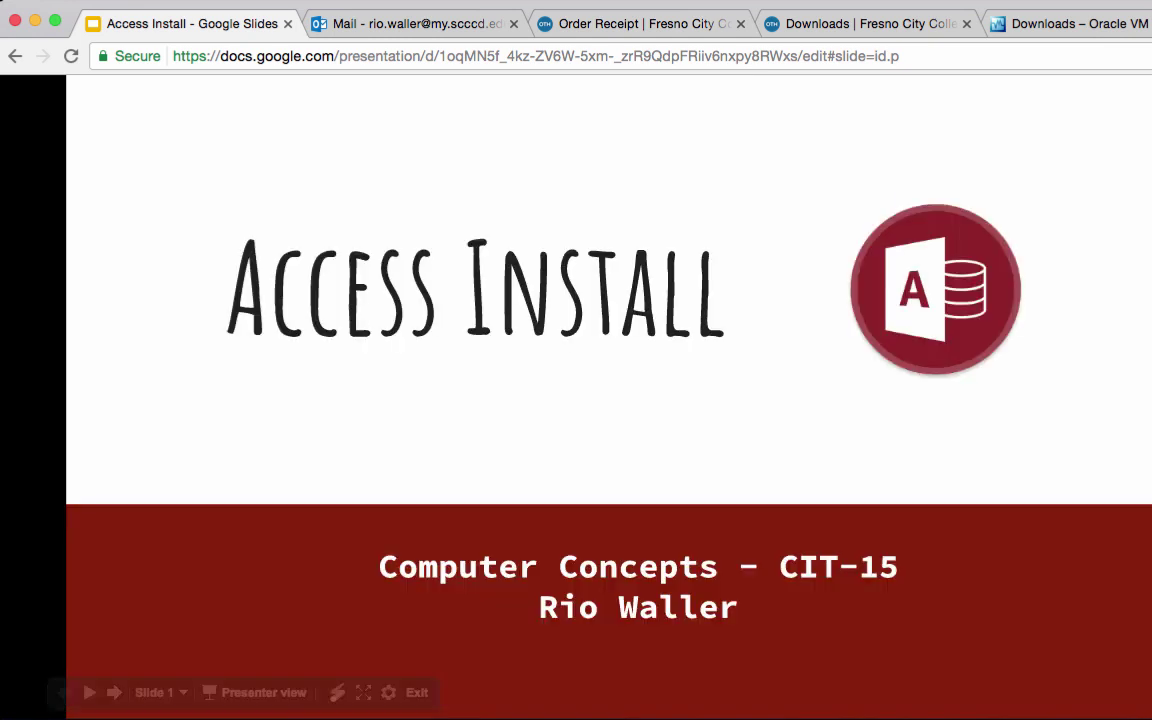